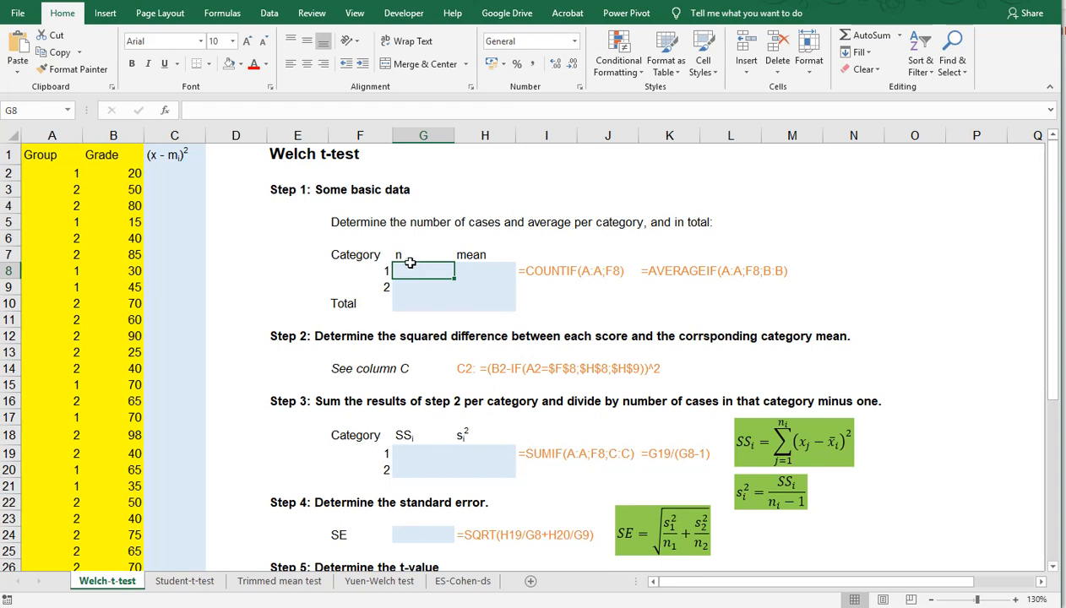
{"action": "left_click", "coordinate": [52, 173]}
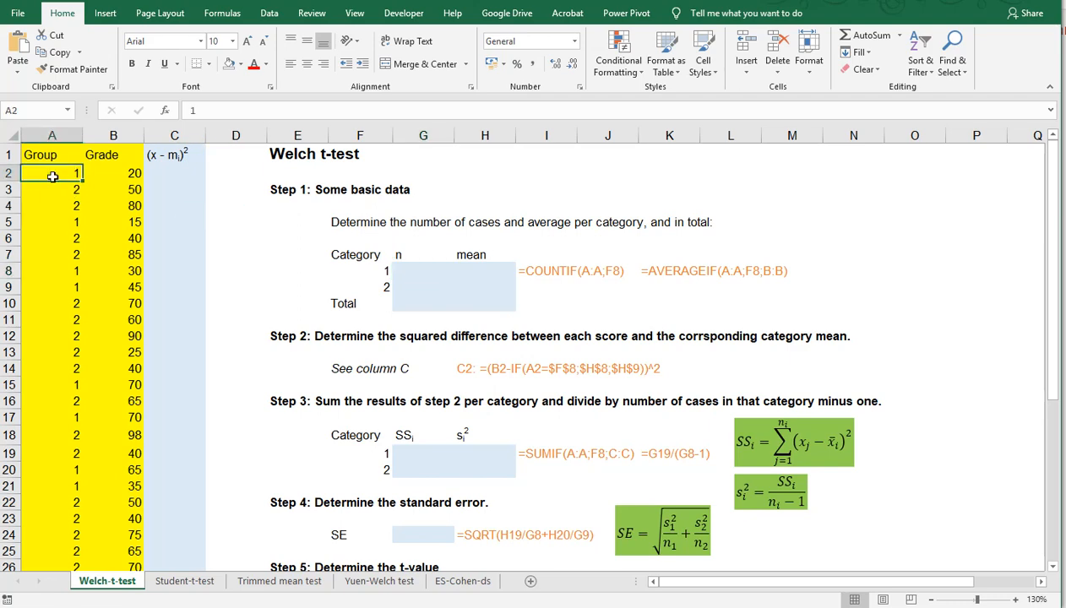
{"action": "scroll", "coordinate": [66, 249], "scroll_direction": "down", "scroll_amount": 3}
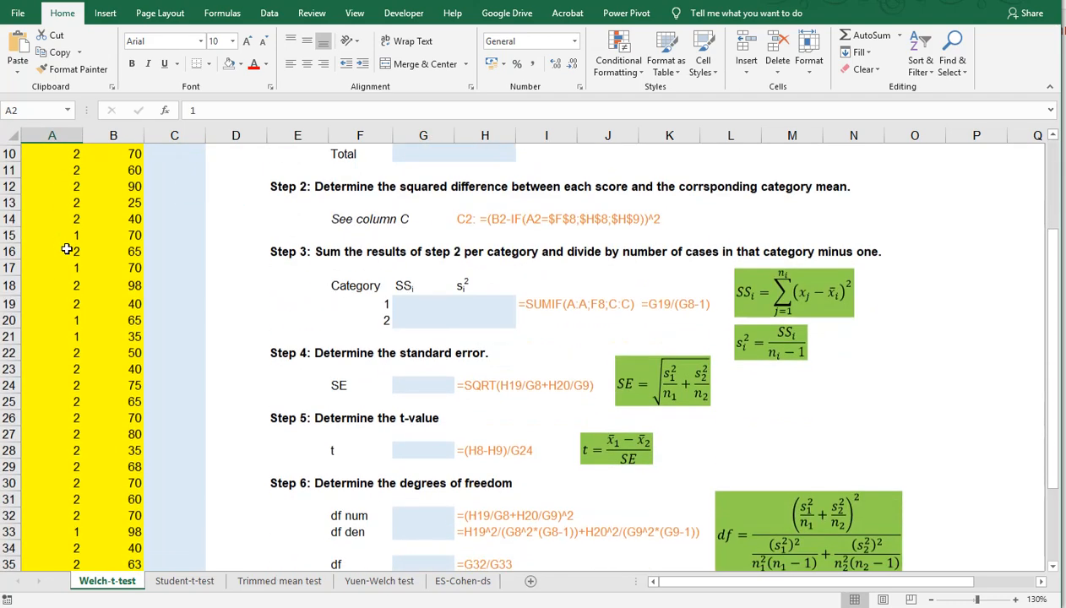
{"action": "scroll", "coordinate": [66, 248], "scroll_direction": "up", "scroll_amount": 3}
{"action": "left_click", "coordinate": [120, 176]}
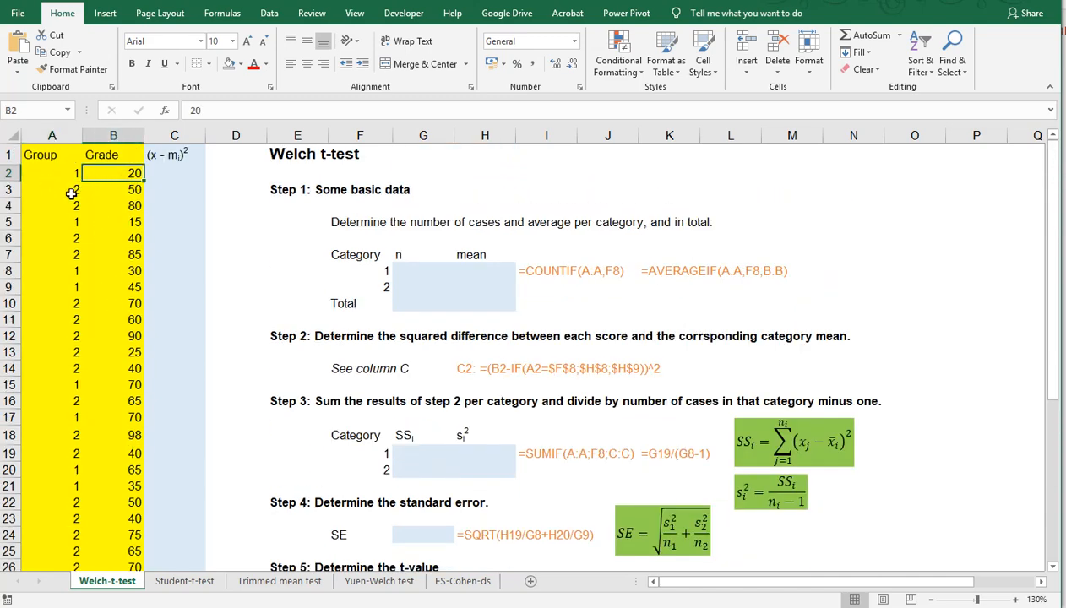
- Count the cases of category 1 in G8 with =COUNTIF(A:A;F8) and fill the formula down to G9 for category 2
{"action": "left_click", "coordinate": [423, 271]}
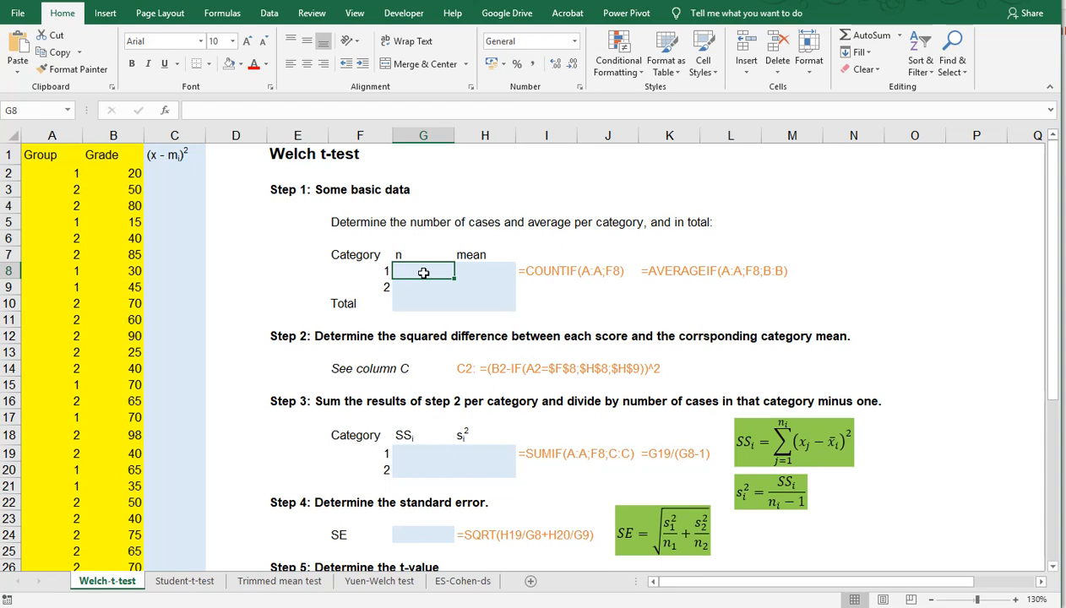
{"action": "type", "text": "=cou"}
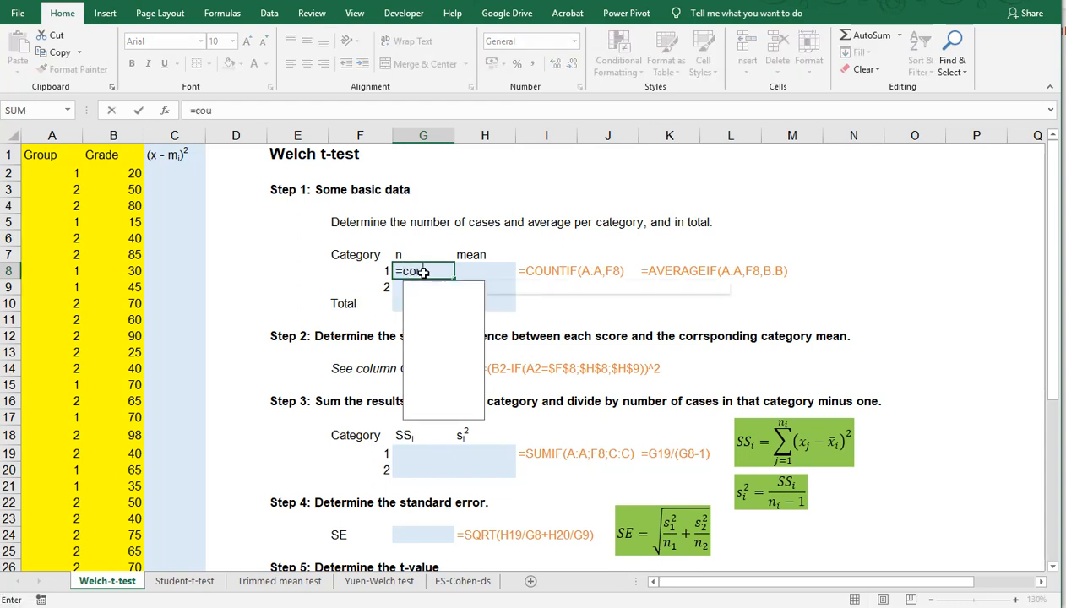
{"action": "type", "text": "ntif("}
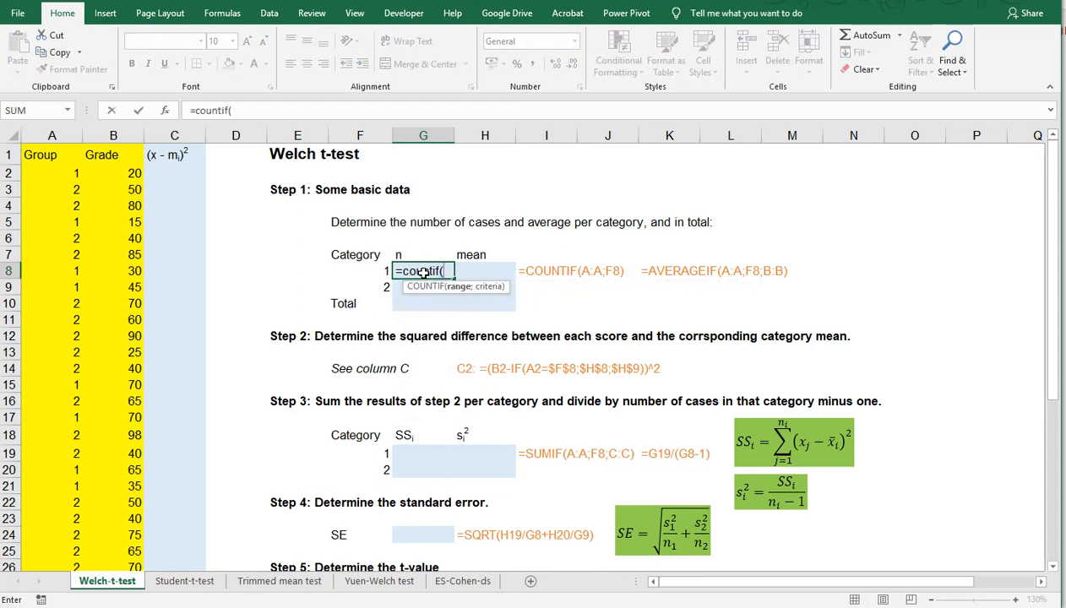
{"action": "type", "text": "A:A"}
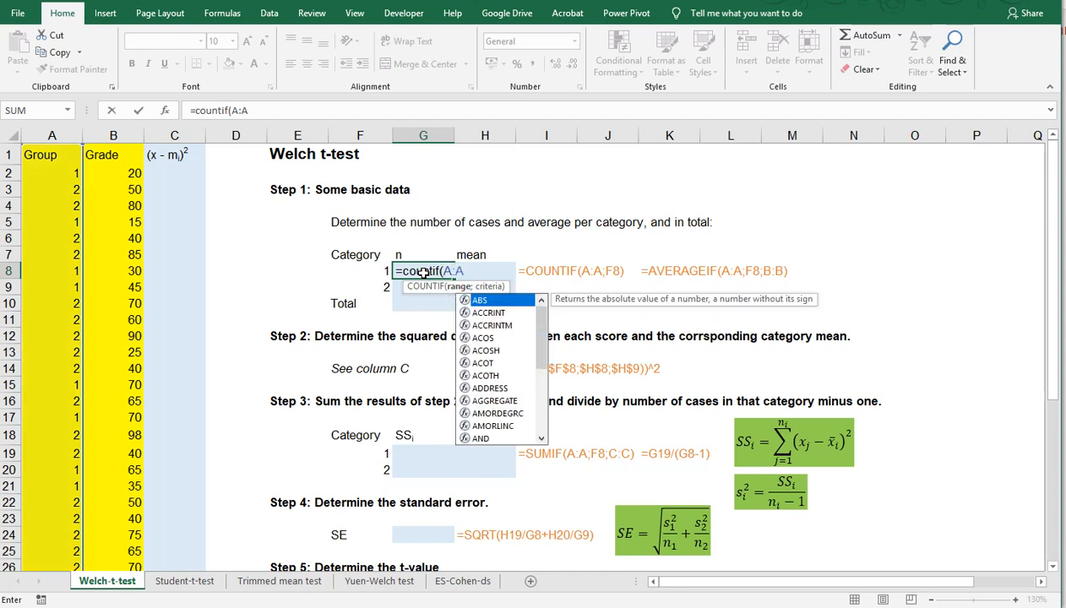
{"action": "type", "text": ";"}
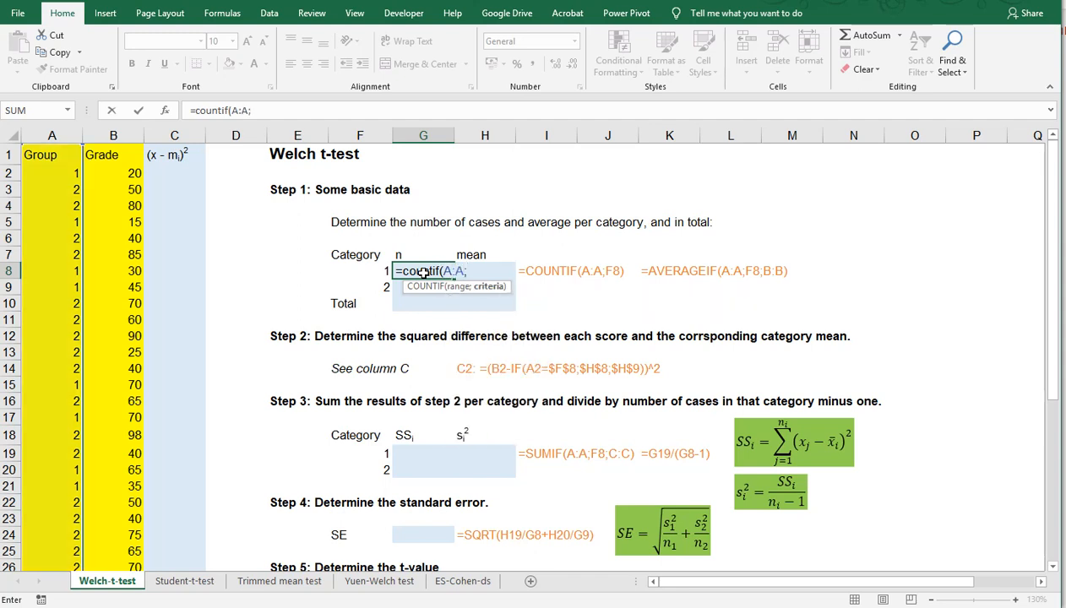
{"action": "left_click", "coordinate": [355, 270]}
{"action": "type", "text": ")"}
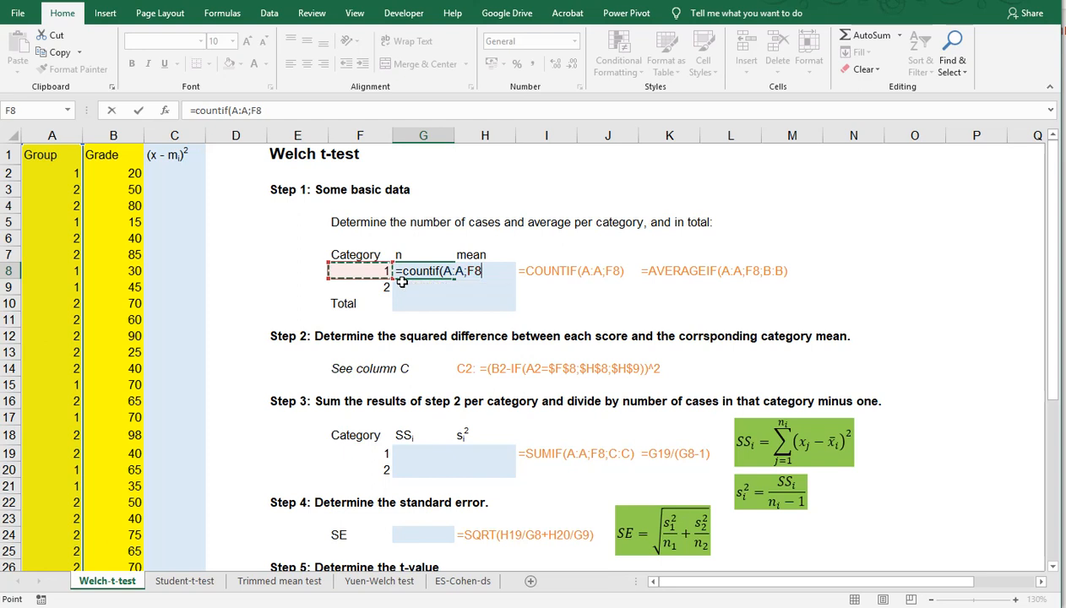
{"action": "key", "text": "ctrl+Return"}
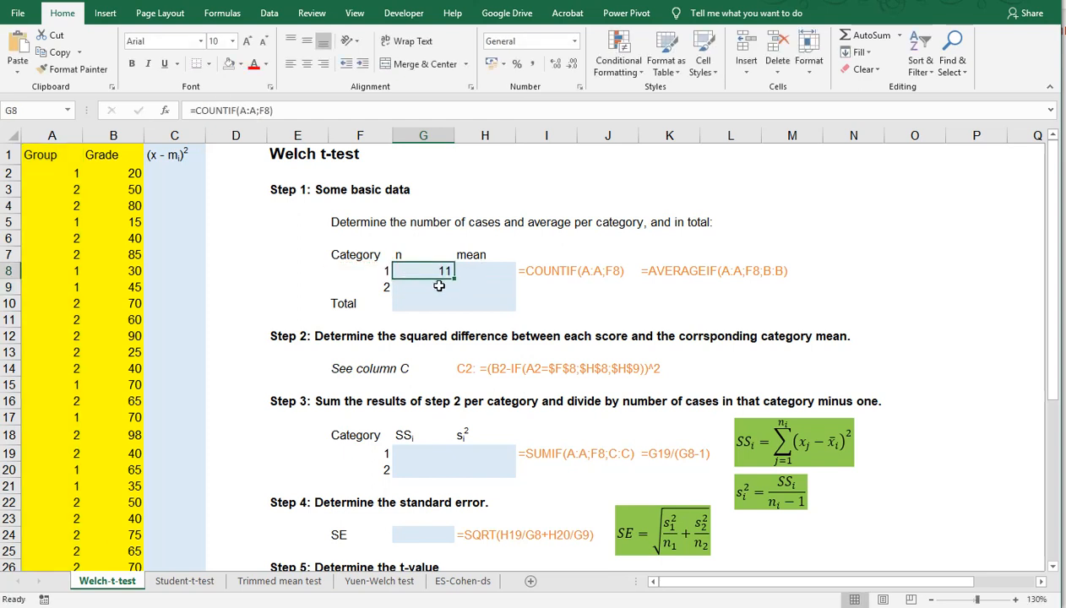
{"action": "left_click_drag", "start_coordinate": [453, 279], "coordinate": [454, 290]}
- Total the category counts in G10 with =SUM(G8:G9)
{"action": "left_click", "coordinate": [415, 307]}
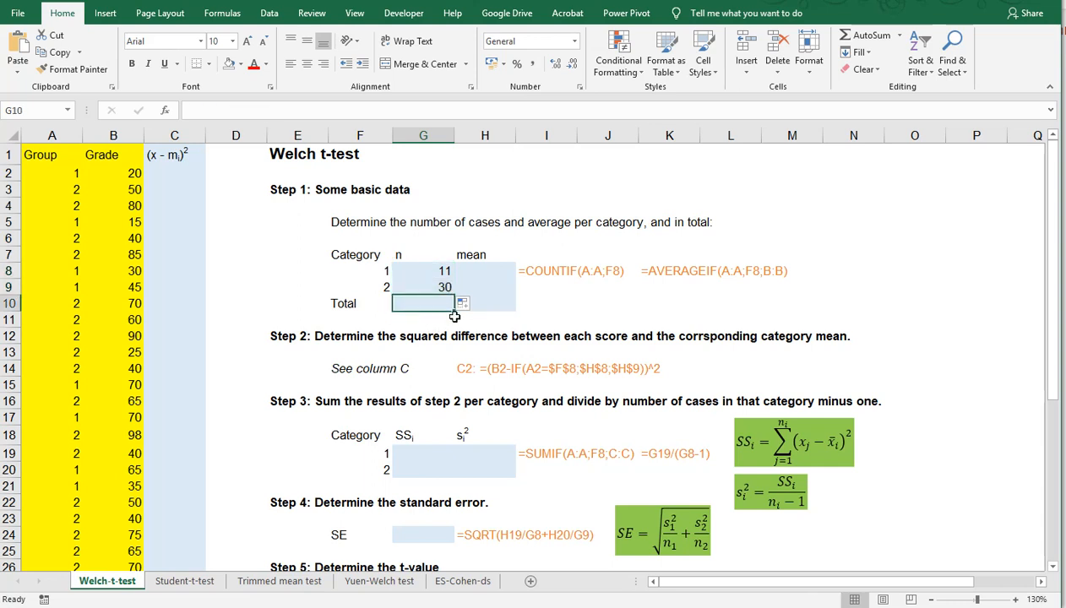
{"action": "key", "text": "alt+equal"}
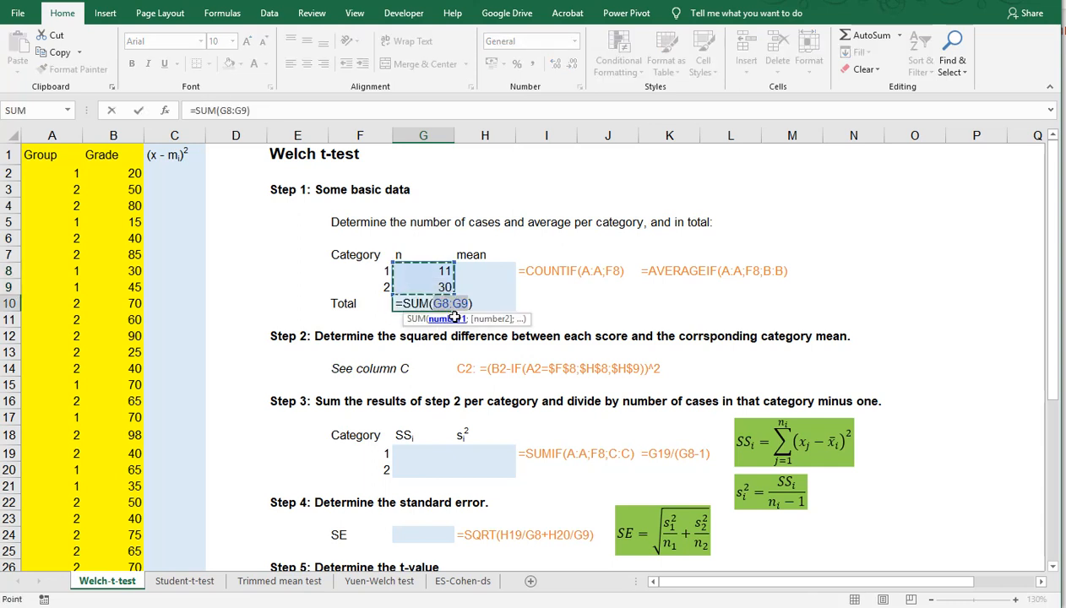
{"action": "key", "text": "Return"}
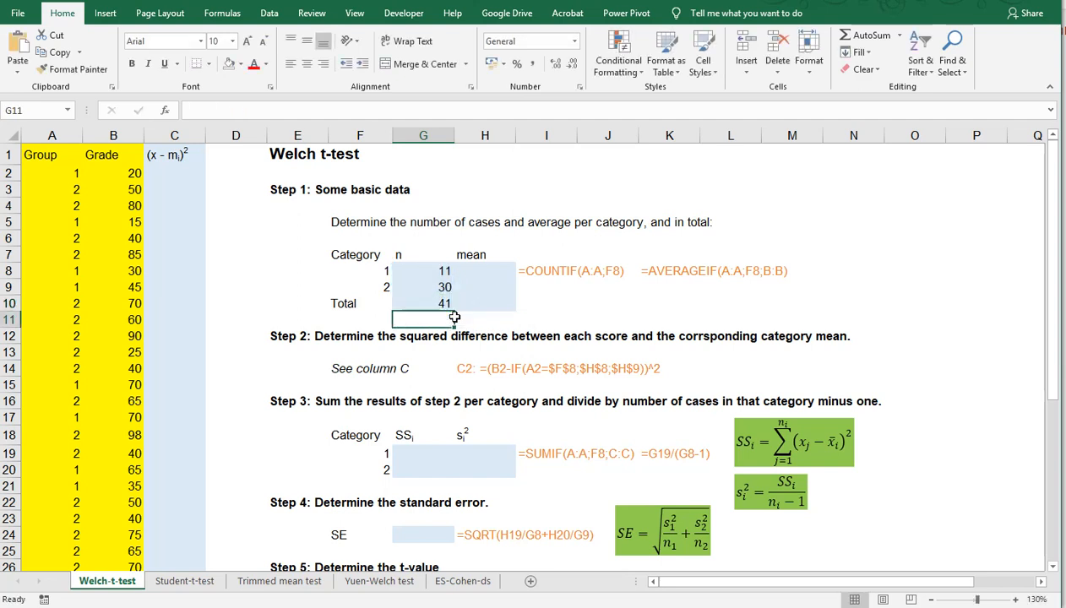
- Calculate the mean grade of category 1 in H8 with =AVERAGEIF(A:A;F8;B:B) and fill the formula down to H9
{"action": "left_click", "coordinate": [475, 270]}
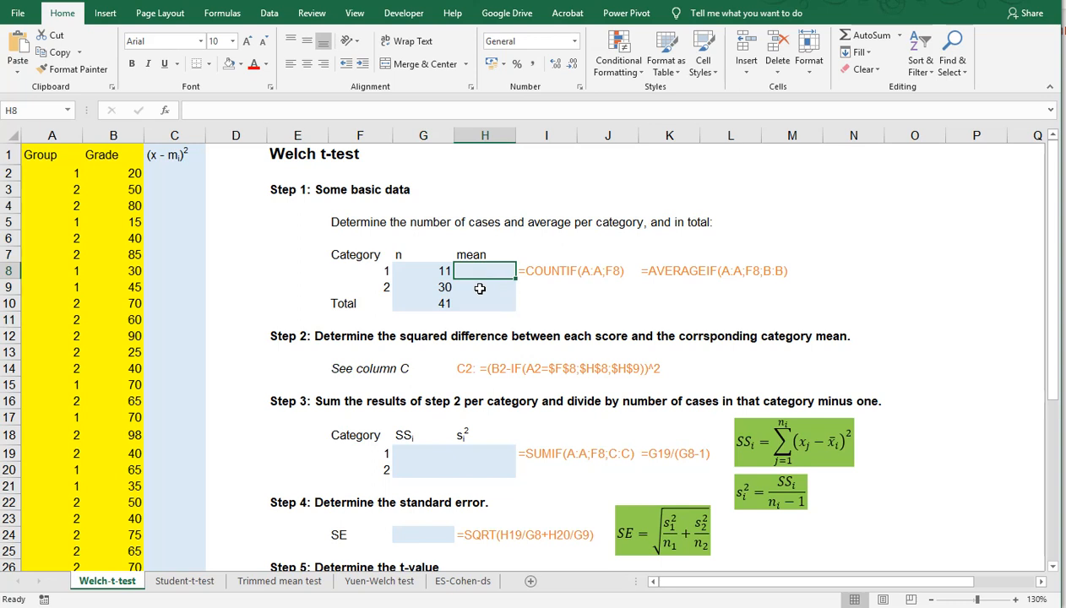
{"action": "type", "text": "=av"}
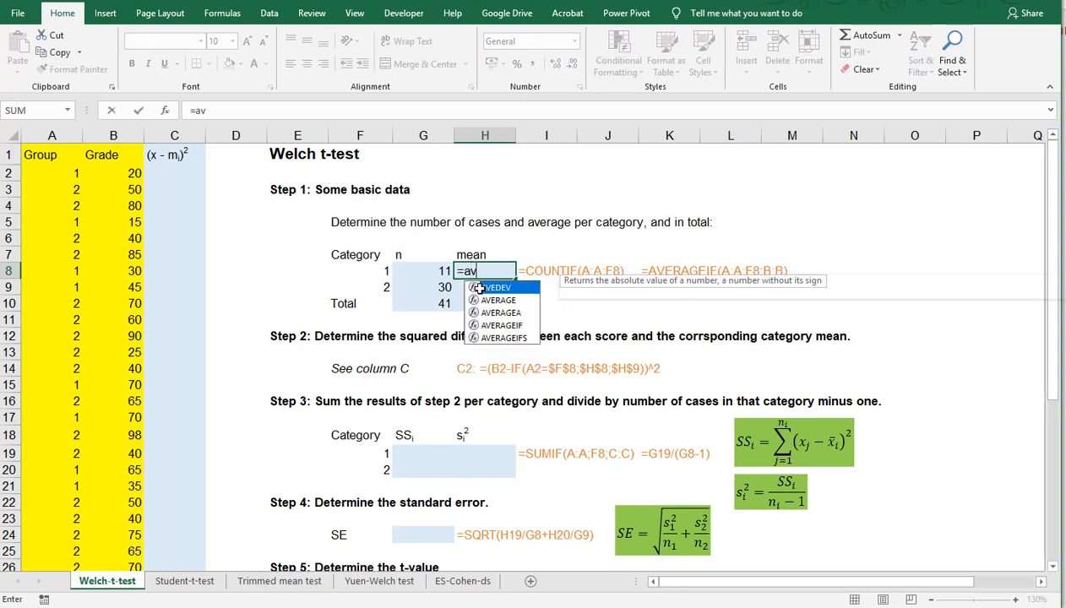
{"action": "type", "text": "erageif"}
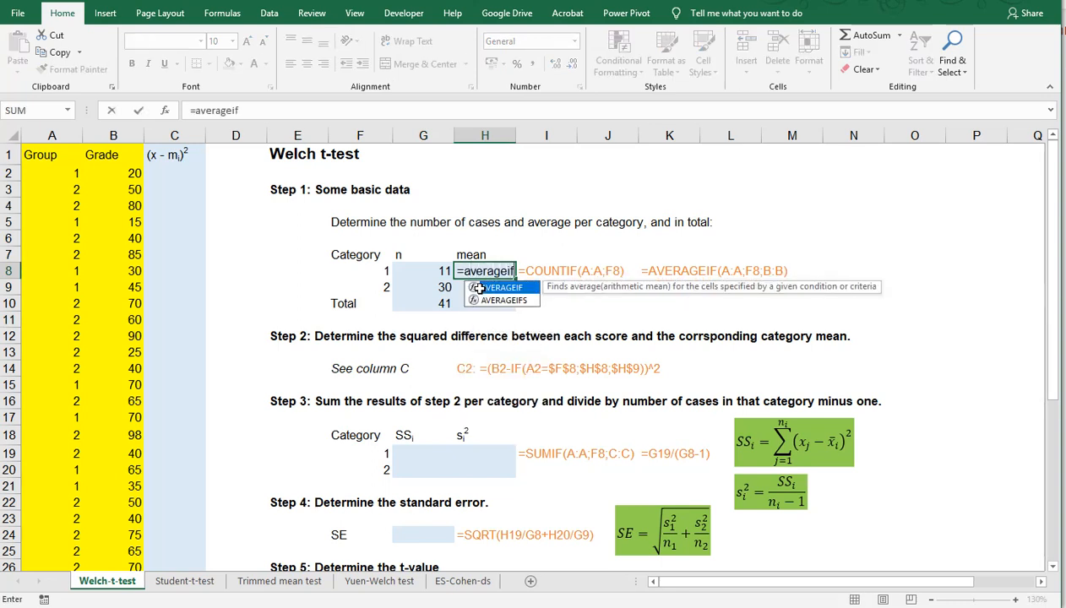
{"action": "type", "text": "("}
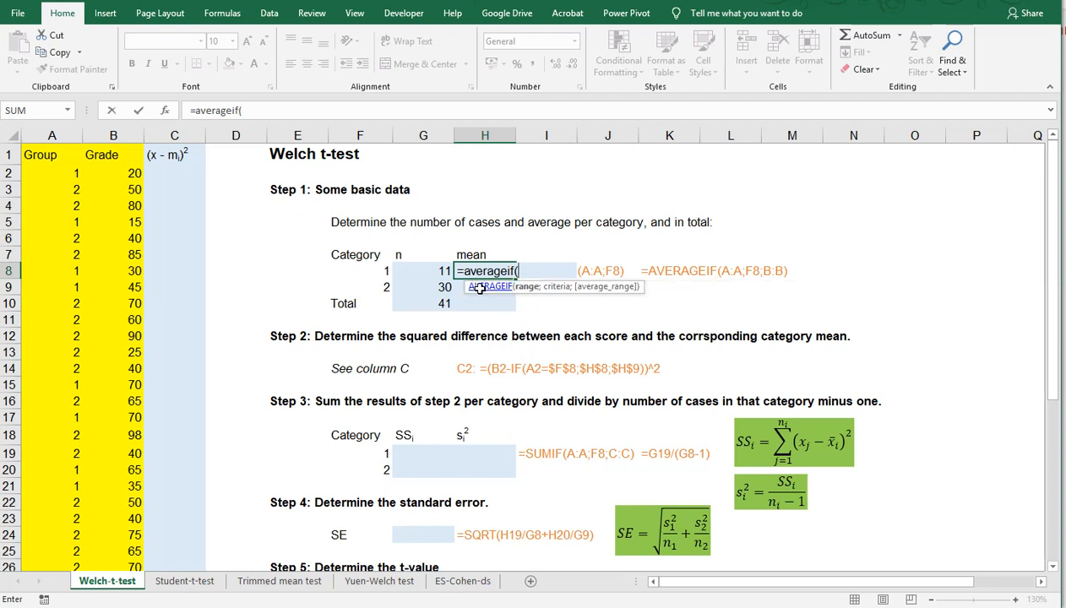
{"action": "left_click", "coordinate": [52, 137]}
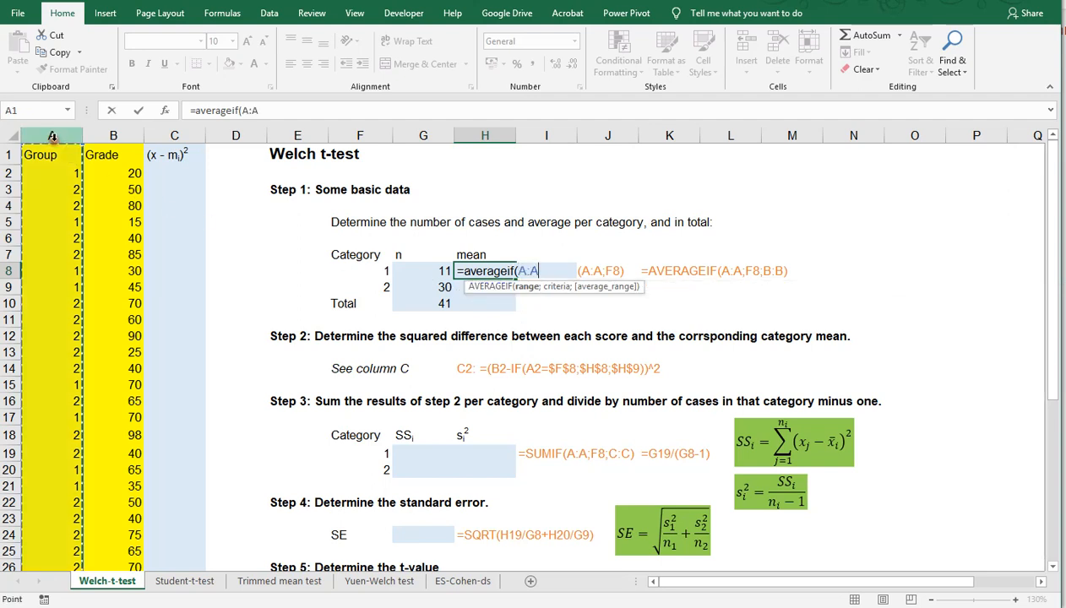
{"action": "type", "text": ";"}
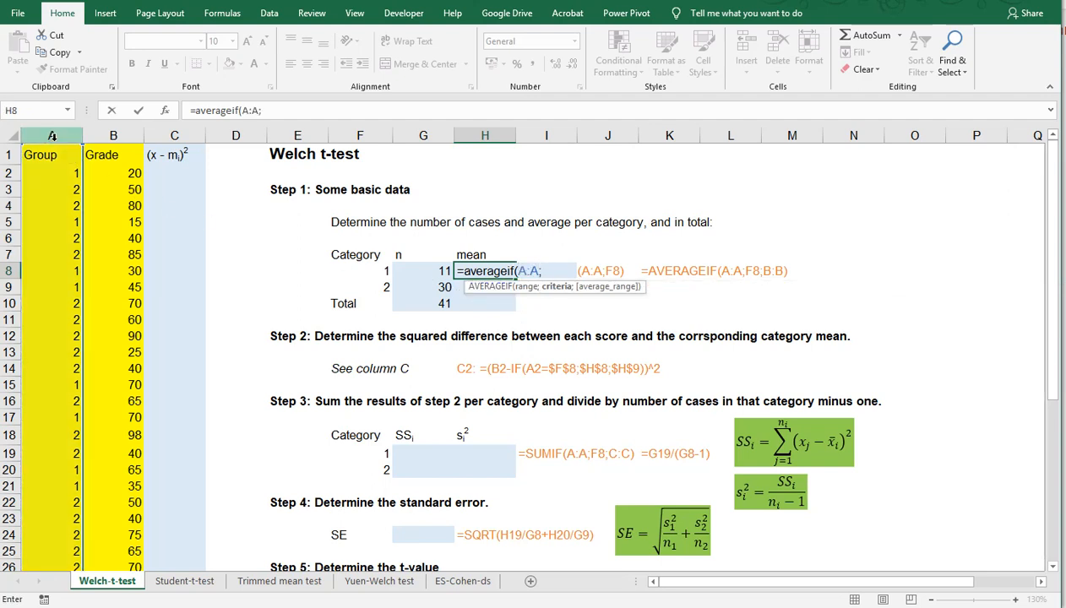
{"action": "left_click", "coordinate": [355, 270]}
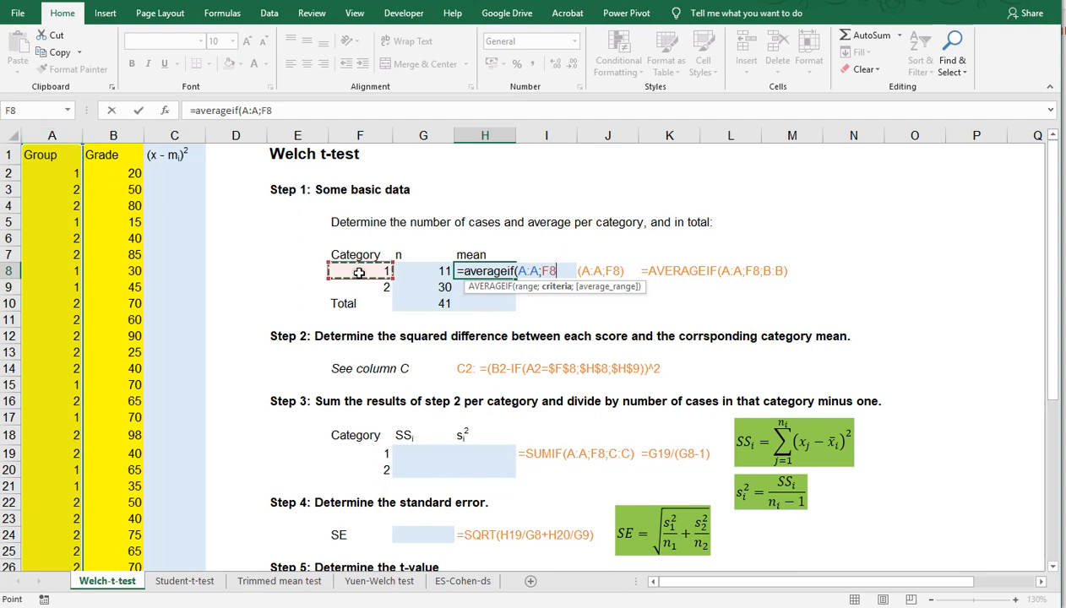
{"action": "type", "text": ";"}
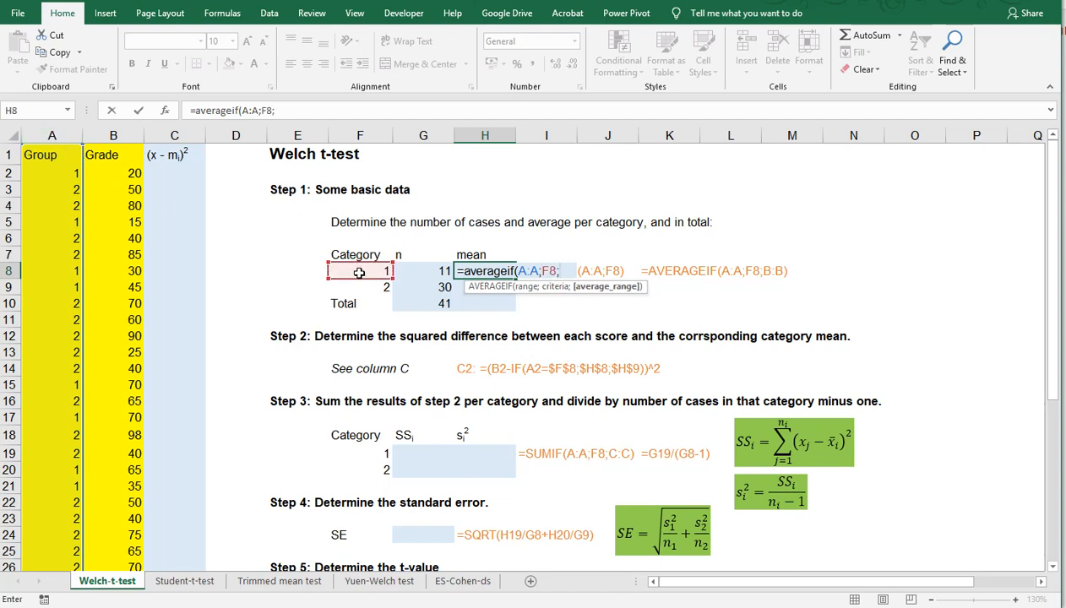
{"action": "type", "text": "B:B)"}
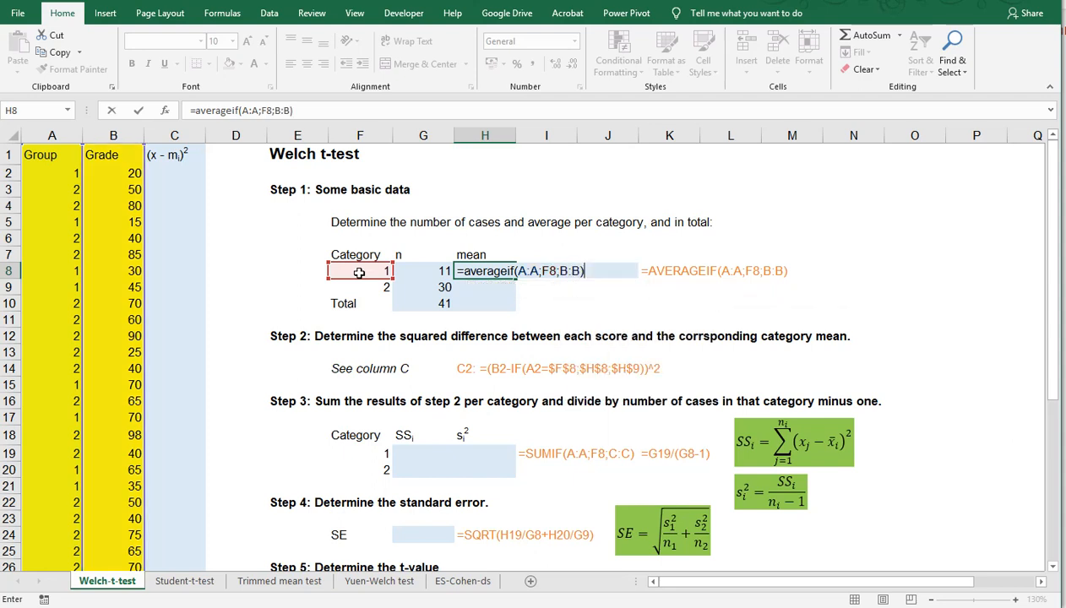
{"action": "key", "text": "Return"}
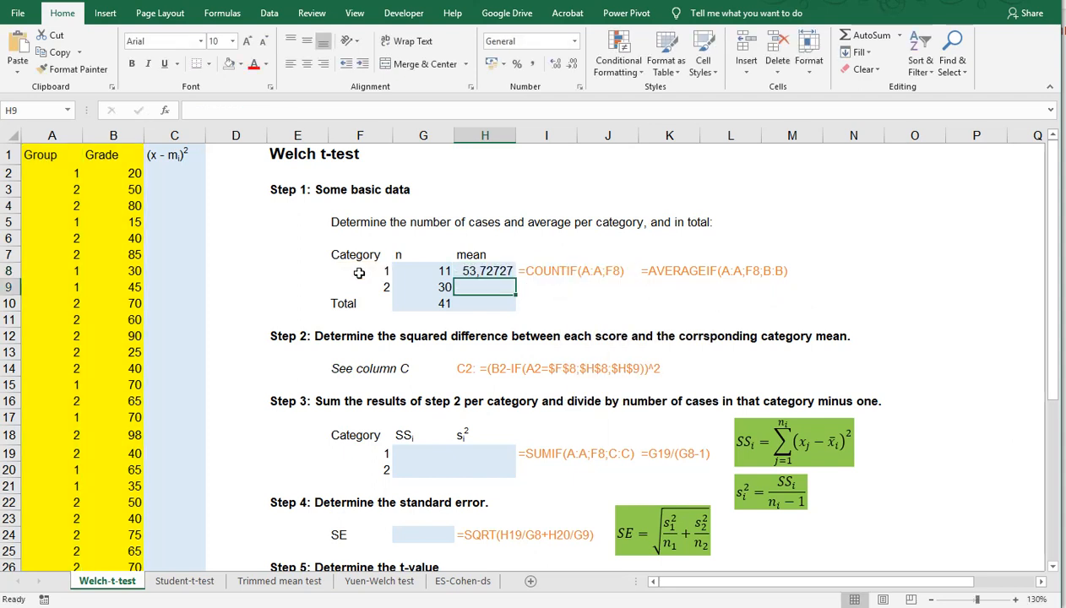
{"action": "left_click", "coordinate": [483, 272]}
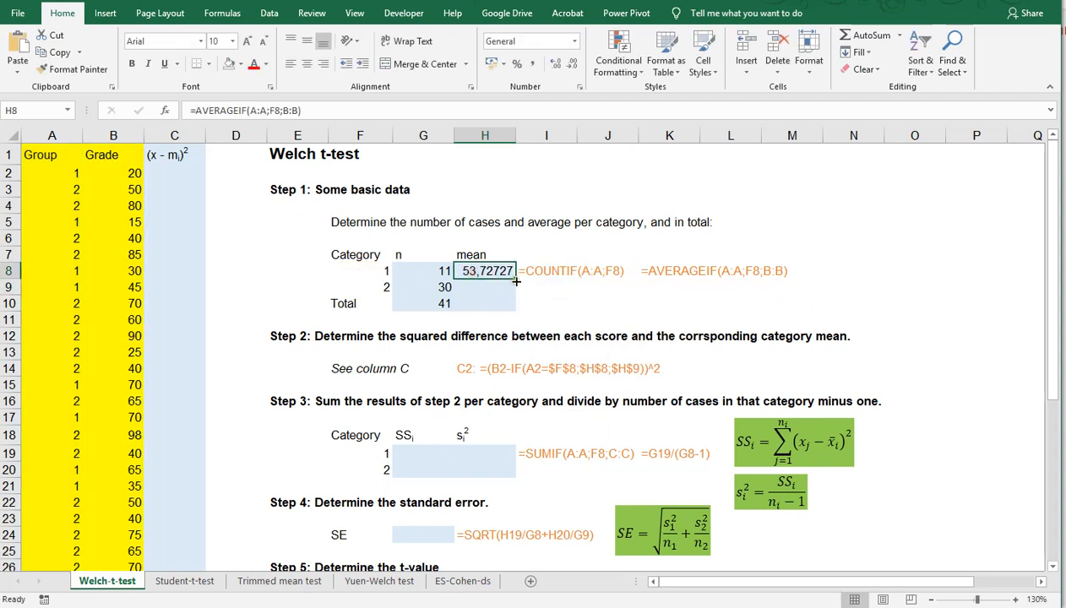
{"action": "left_click_drag", "start_coordinate": [516, 281], "coordinate": [524, 293]}
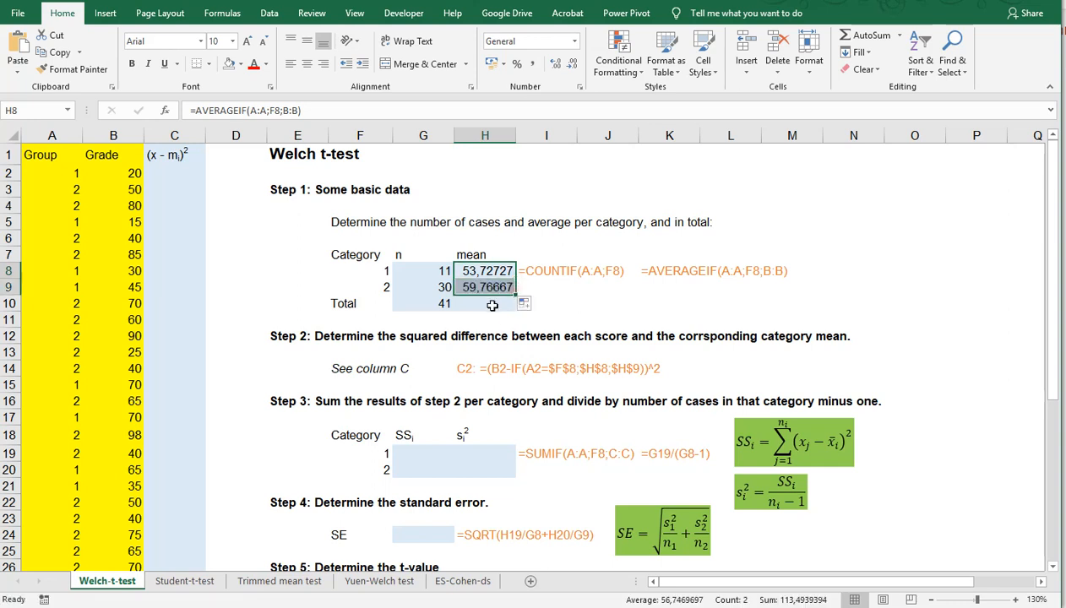
- Calculate the overall mean grade in H10 of the Total row with =AVERAGE(B:B)
{"action": "left_click", "coordinate": [491, 304]}
{"action": "type", "text": "="}
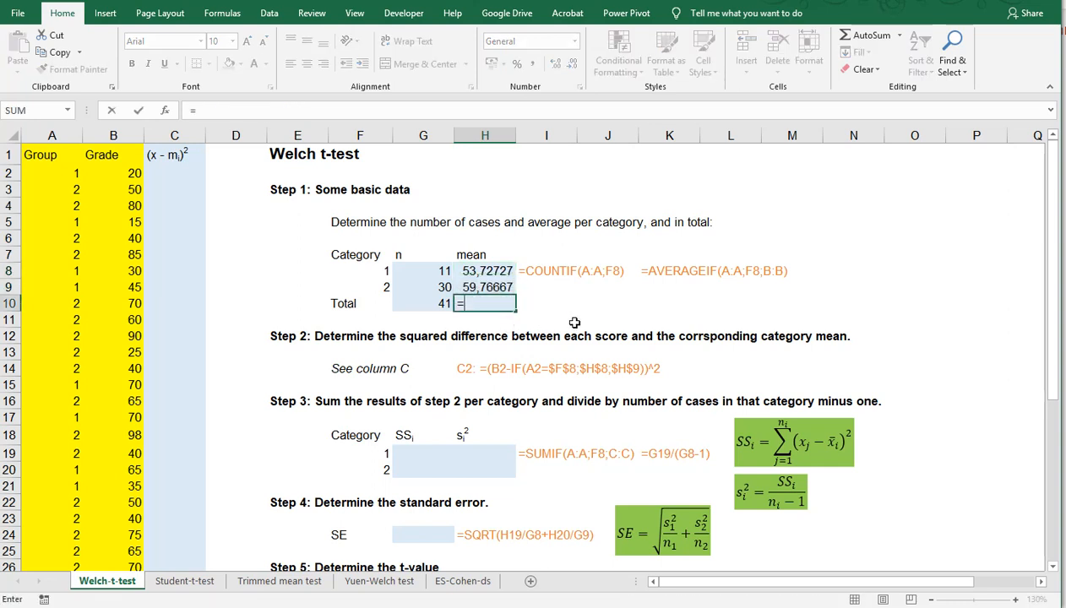
{"action": "type", "text": "avera"}
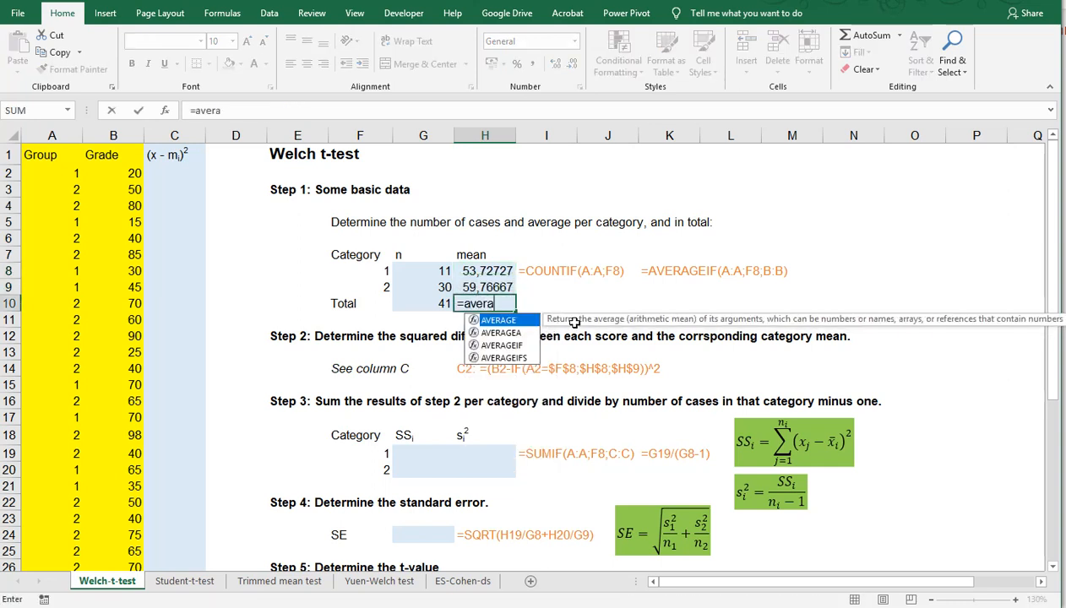
{"action": "type", "text": "ge(B:B)"}
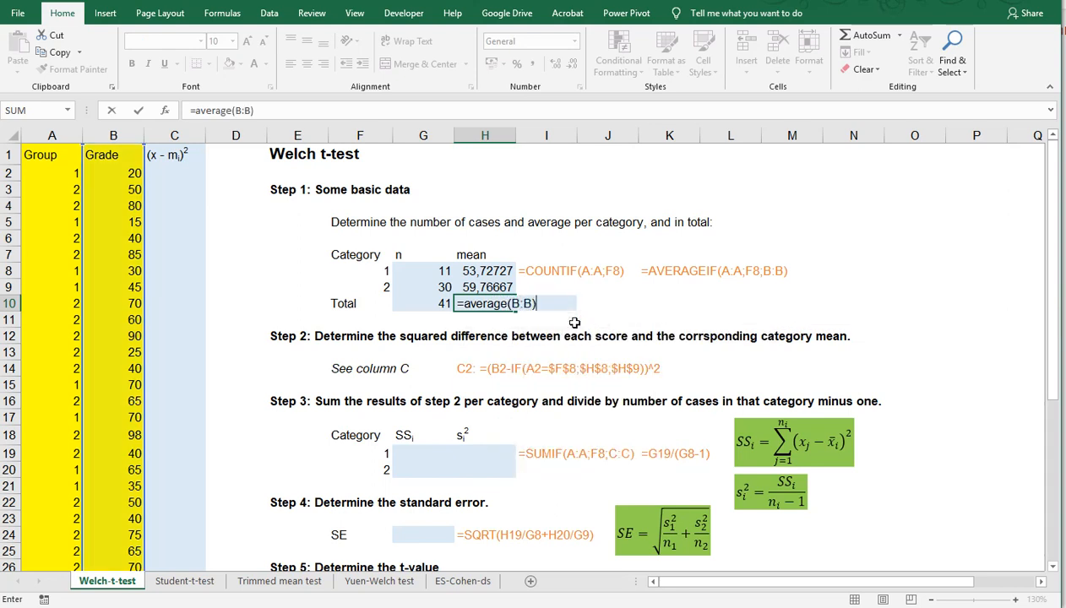
{"action": "key", "text": "Return"}
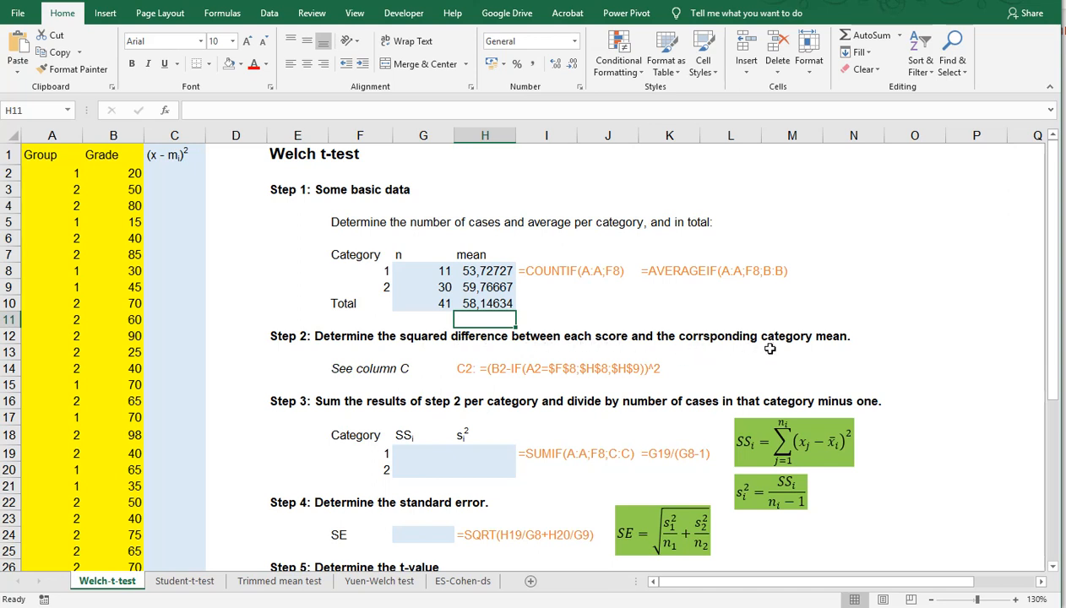
- Calculate the squared difference of the first score from its category mean in C2 with =(B2-IF(A2=$F$8;$H$8;$H$9))^2
{"action": "left_click", "coordinate": [178, 173]}
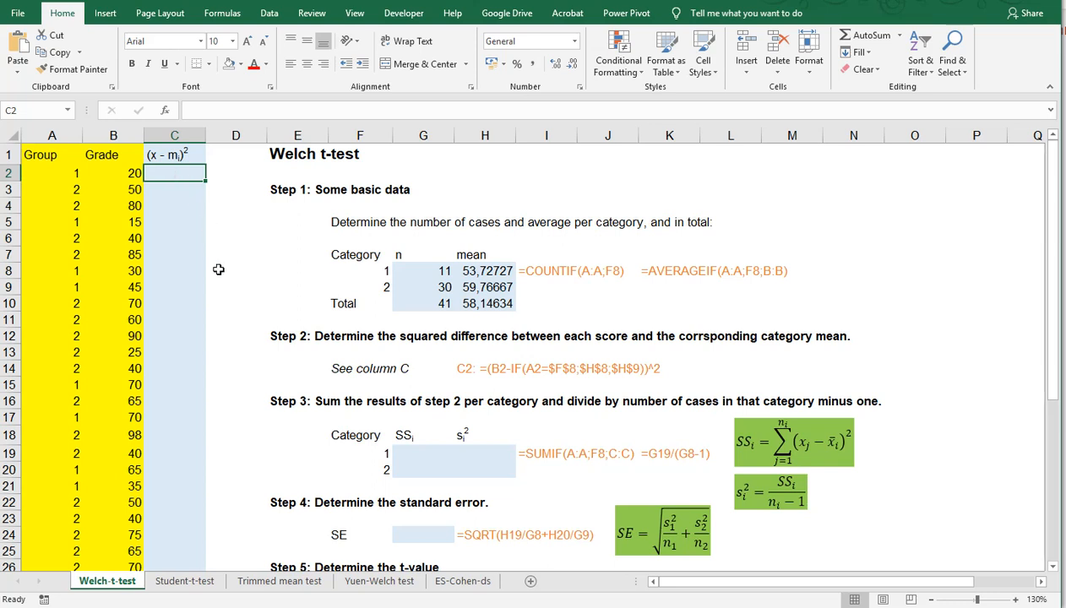
{"action": "type", "text": "="}
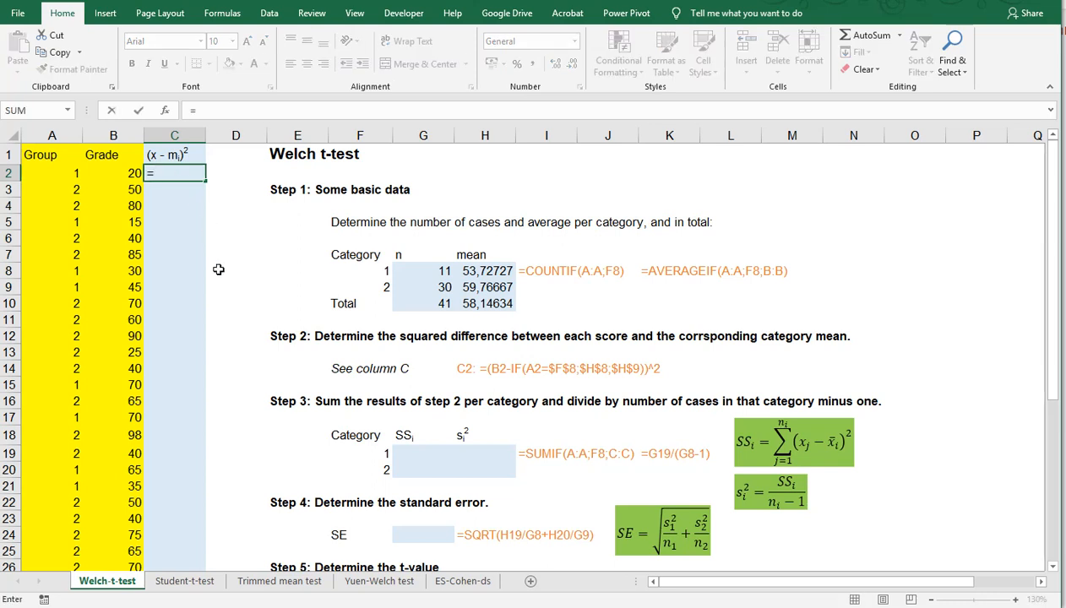
{"action": "type", "text": "("}
{"action": "key", "text": "Left"}
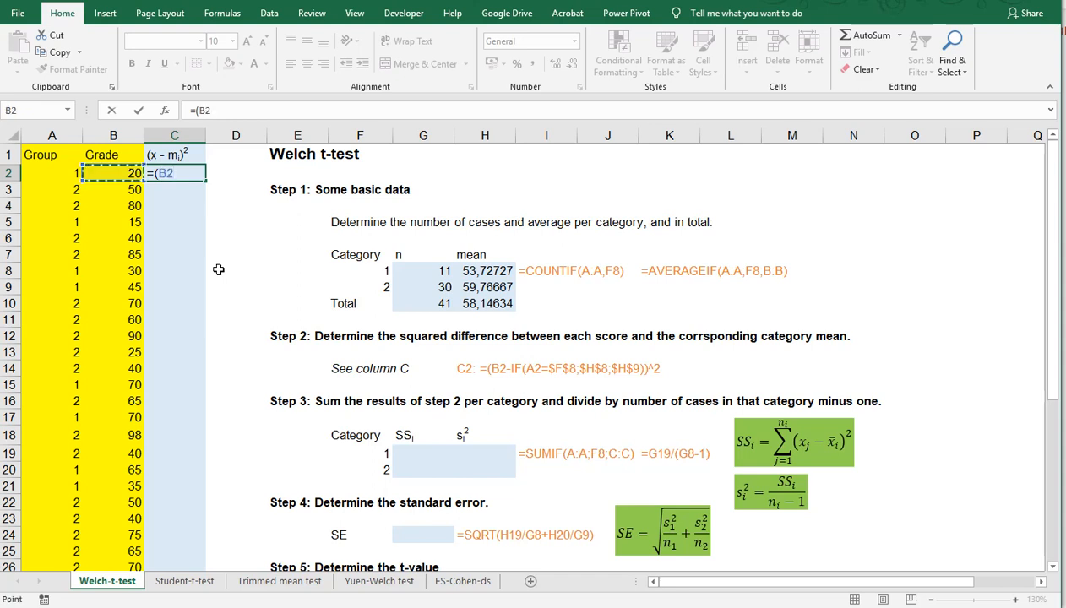
{"action": "type", "text": "-IF("}
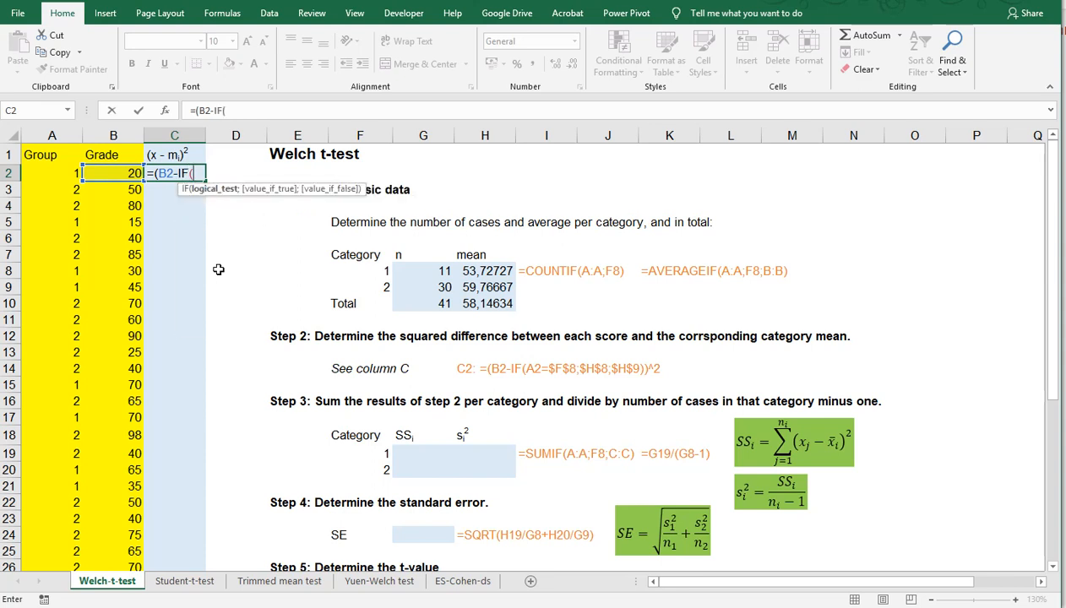
{"action": "left_click", "coordinate": [52, 174]}
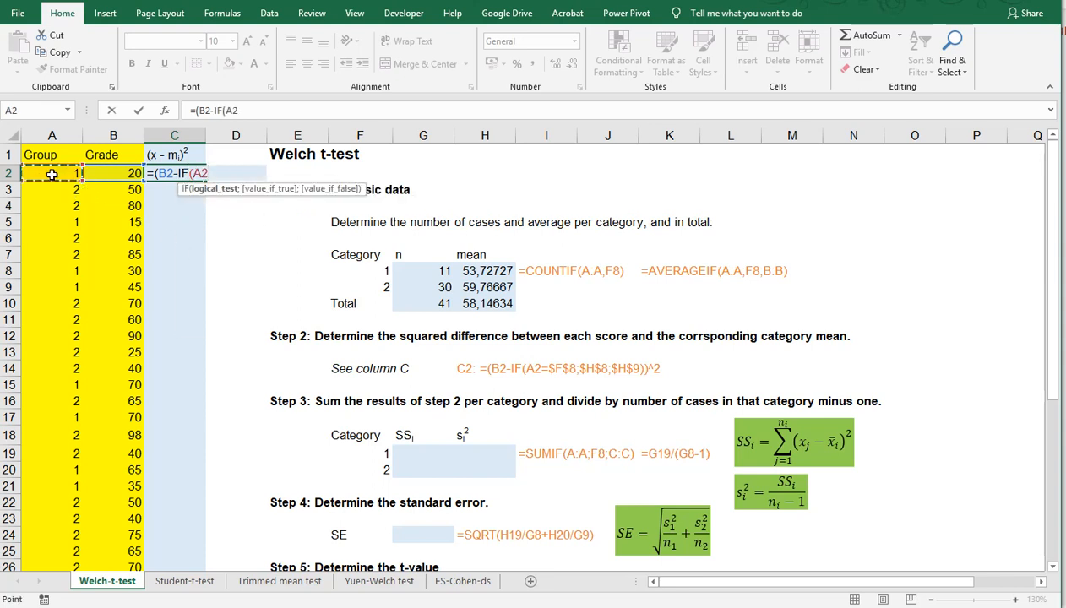
{"action": "type", "text": "="}
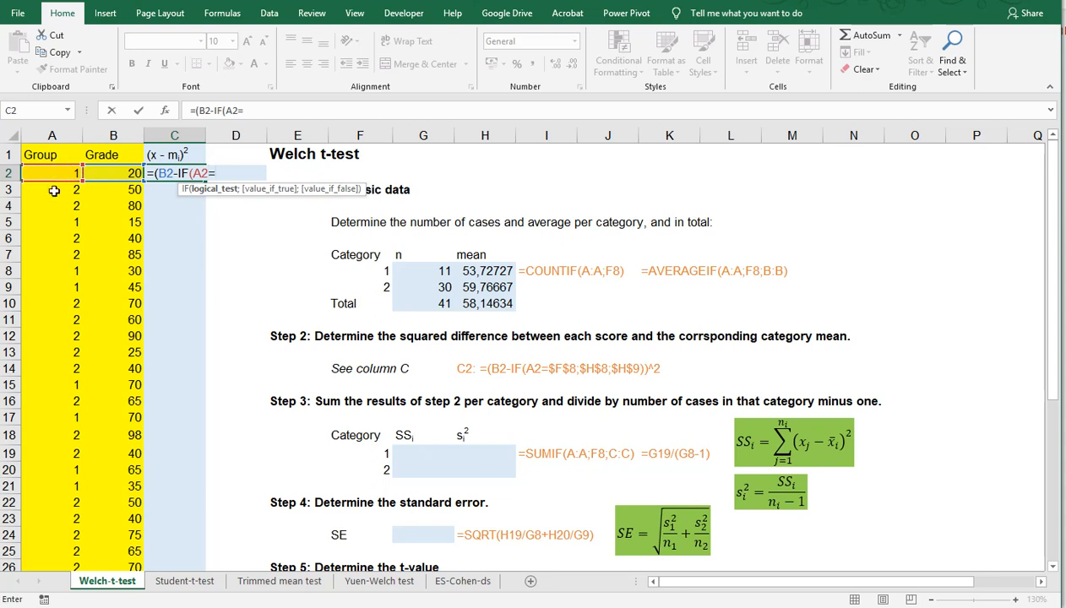
{"action": "left_click", "coordinate": [363, 270]}
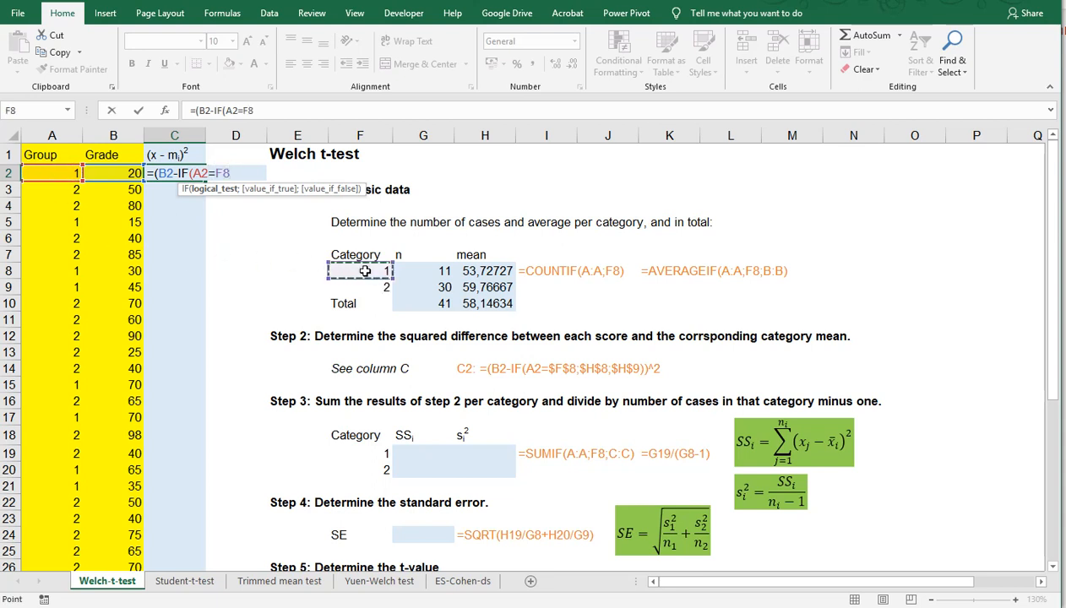
{"action": "key", "text": "F4"}
{"action": "type", "text": ";"}
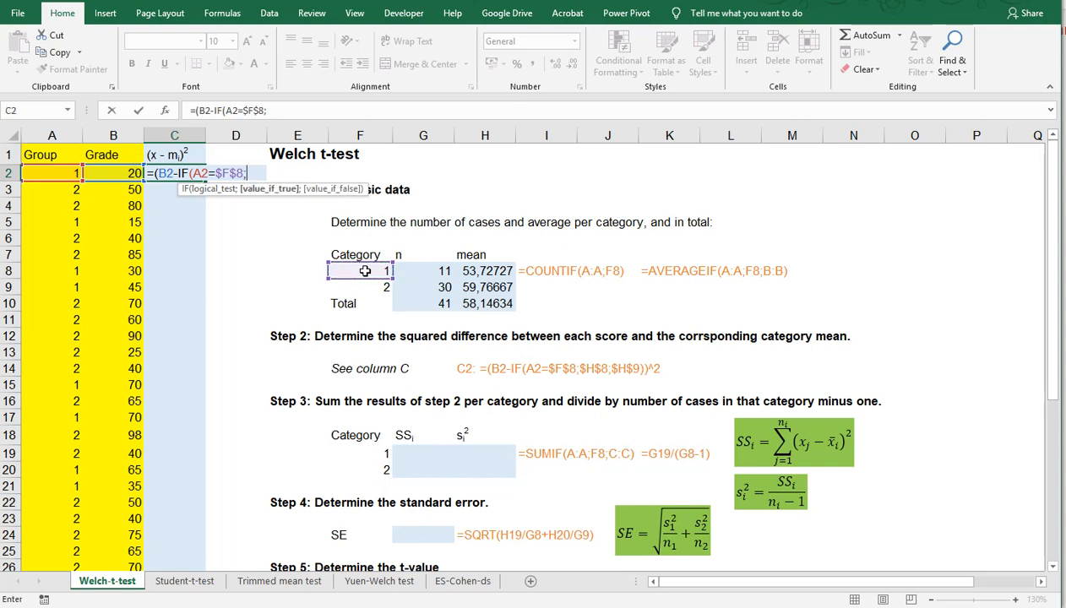
{"action": "left_click", "coordinate": [480, 272]}
{"action": "key", "text": "F4"}
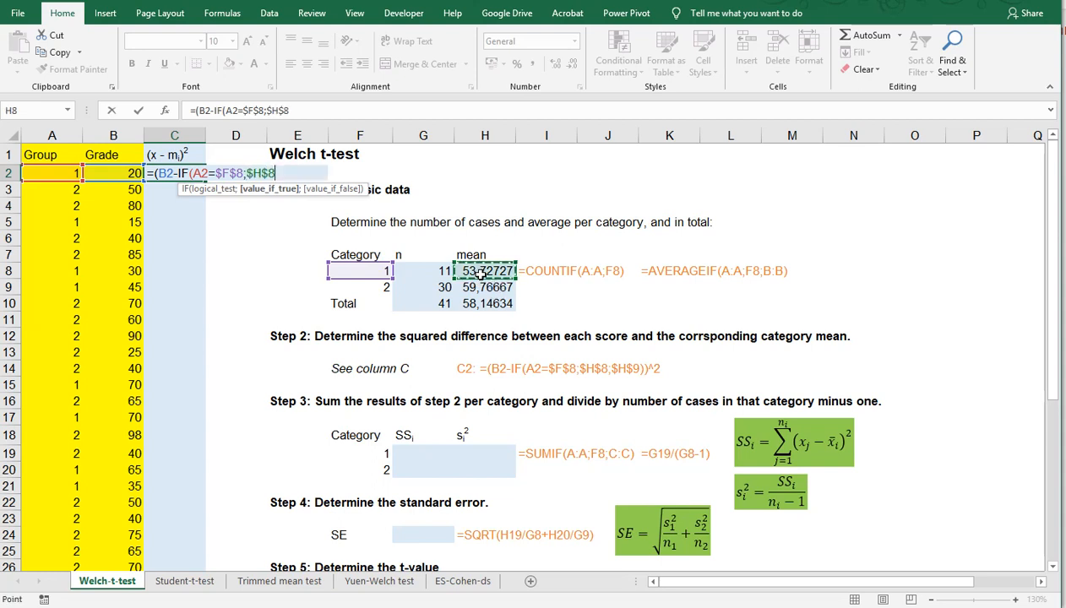
{"action": "type", "text": ";"}
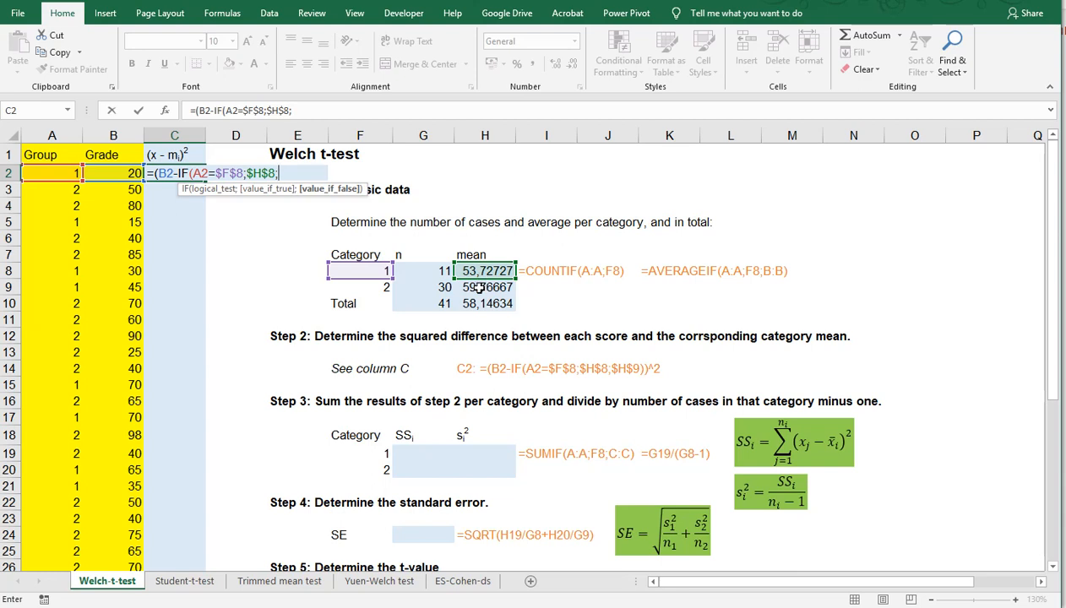
{"action": "left_click", "coordinate": [479, 287]}
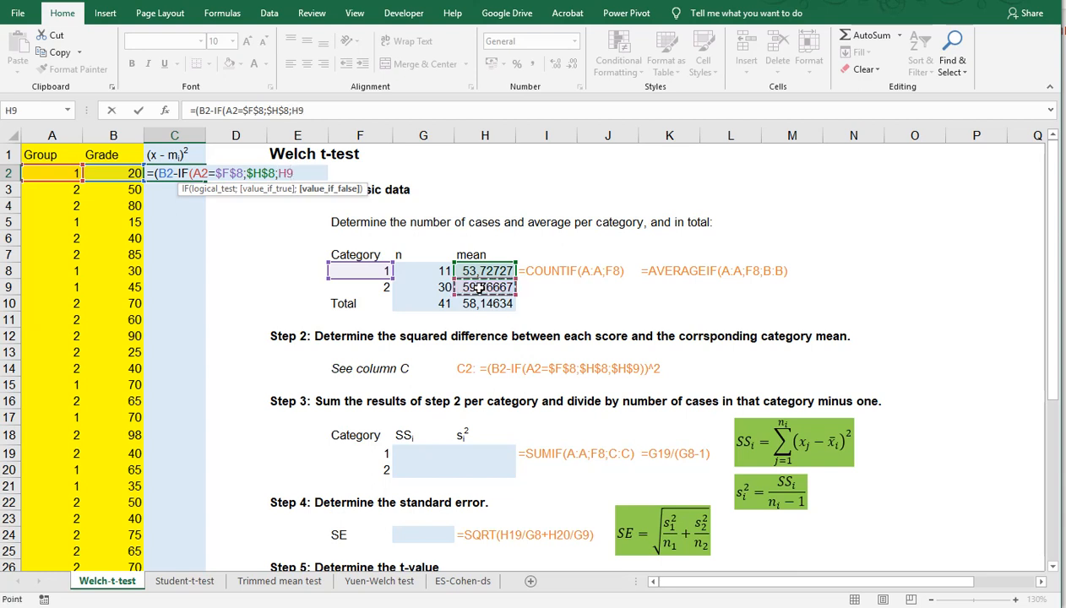
{"action": "key", "text": "F4"}
{"action": "type", "text": ")"}
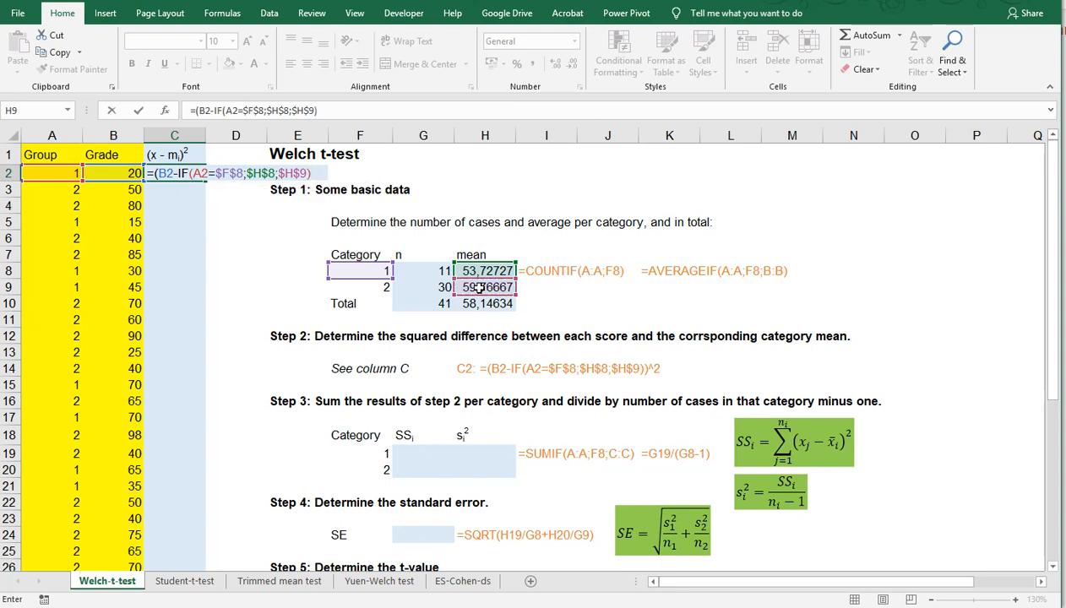
{"action": "type", "text": ")^2"}
{"action": "key", "text": "ctrl+Return"}
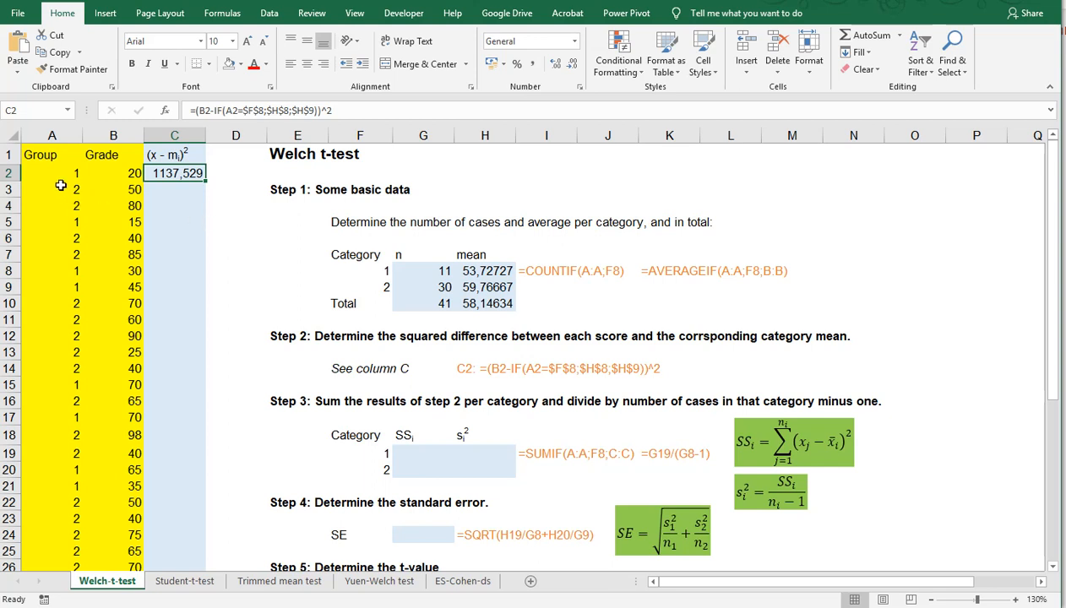
- Fill the squared difference formula from C2 down column C for all data rows and check the end of the list
{"action": "double_click", "coordinate": [204, 181]}
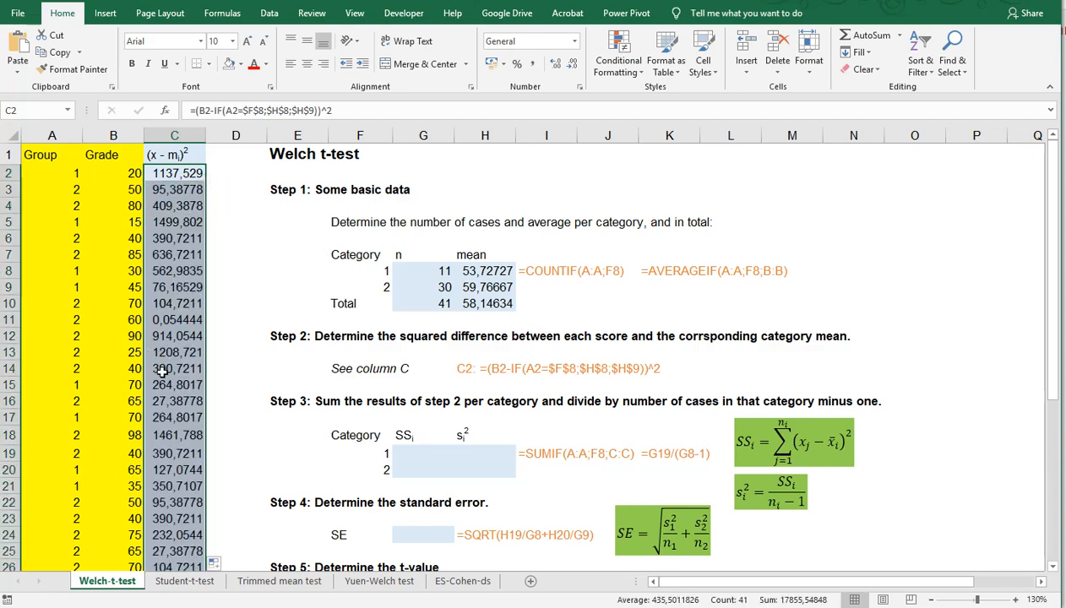
{"action": "scroll", "coordinate": [171, 383], "scroll_direction": "down", "scroll_amount": 5}
{"action": "scroll", "coordinate": [172, 383], "scroll_direction": "down", "scroll_amount": 6}
{"action": "scroll", "coordinate": [171, 383], "scroll_direction": "up", "scroll_amount": 11}
- Calculate the sum of squares of category 1 in G19 with =SUMIF(A:A;F19;C:C) and copy the formula to G20 for category 2
{"action": "left_click", "coordinate": [411, 455]}
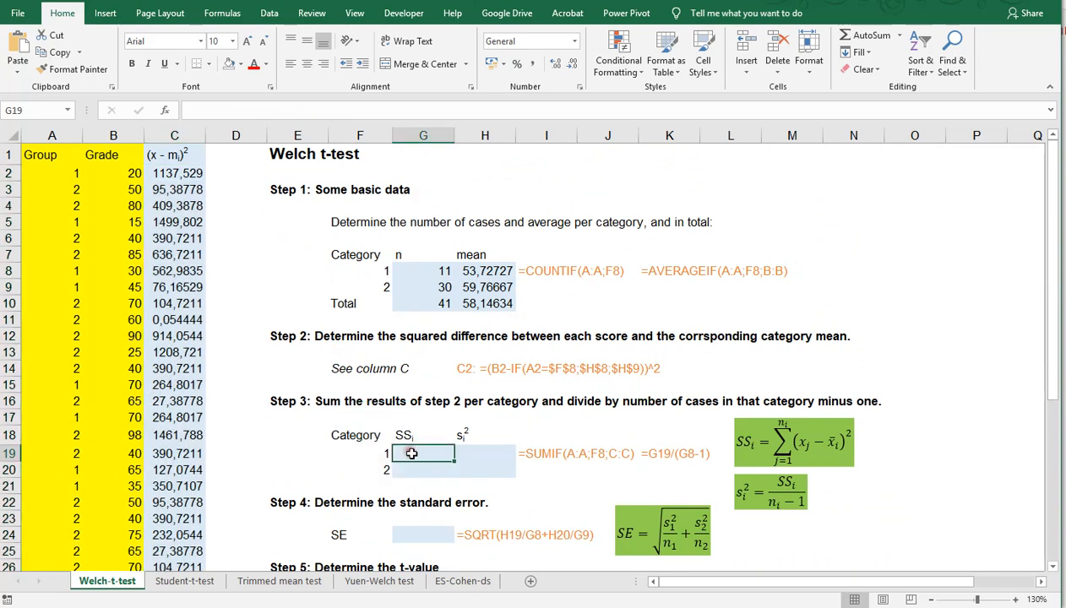
{"action": "type", "text": "="}
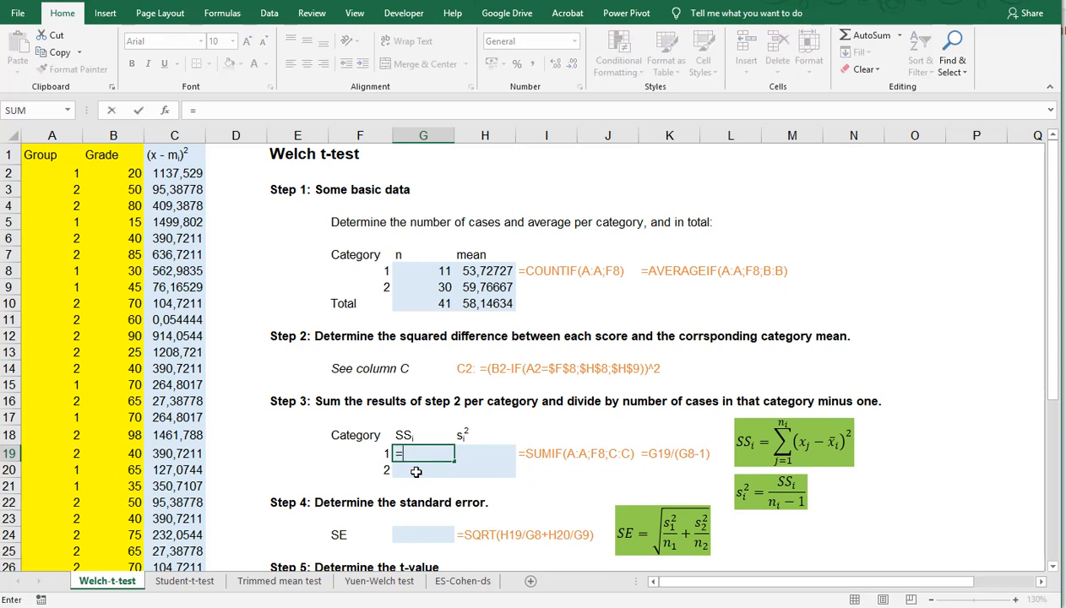
{"action": "type", "text": "sumif"}
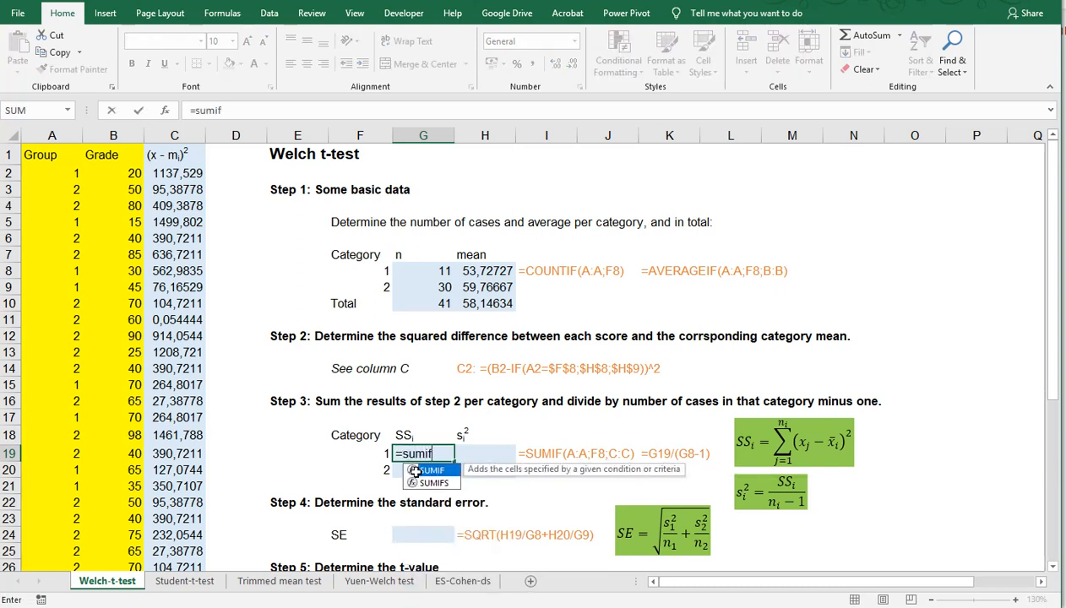
{"action": "type", "text": "(A:A;"}
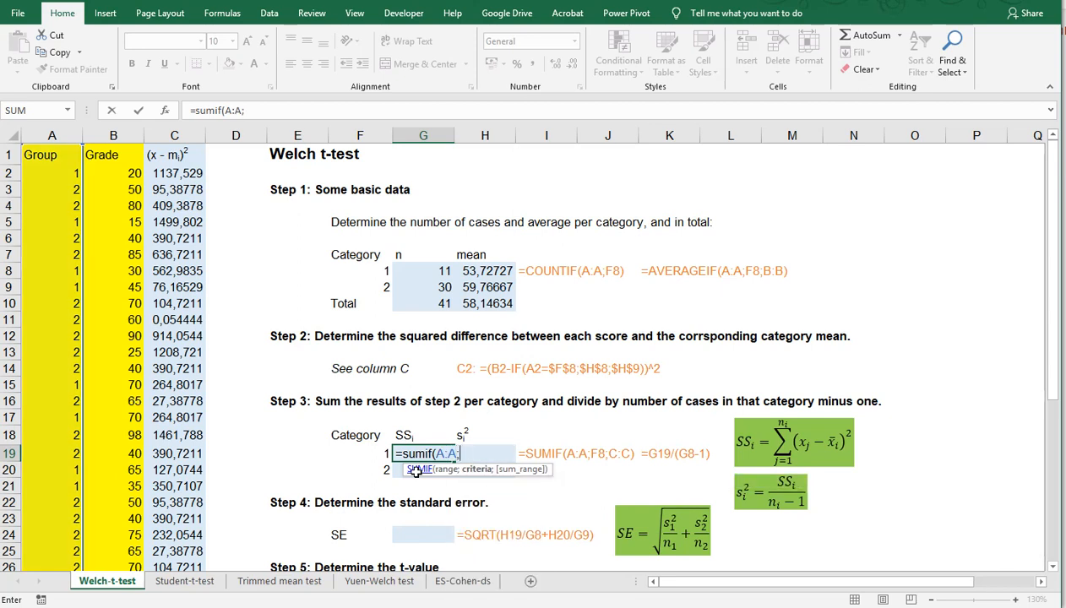
{"action": "key", "text": "Left"}
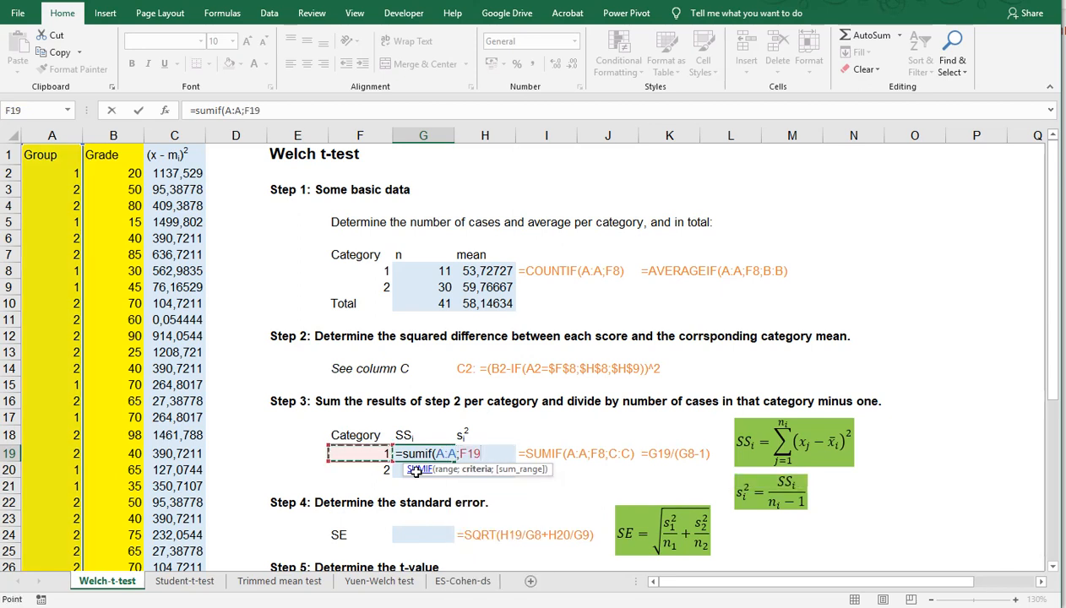
{"action": "type", "text": ";"}
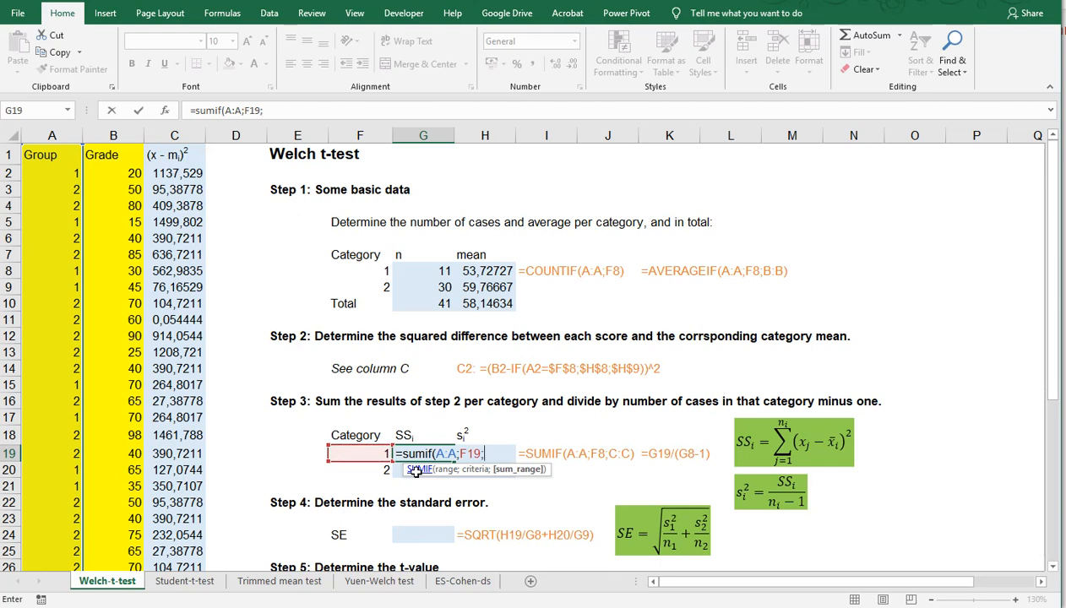
{"action": "type", "text": "C:C)"}
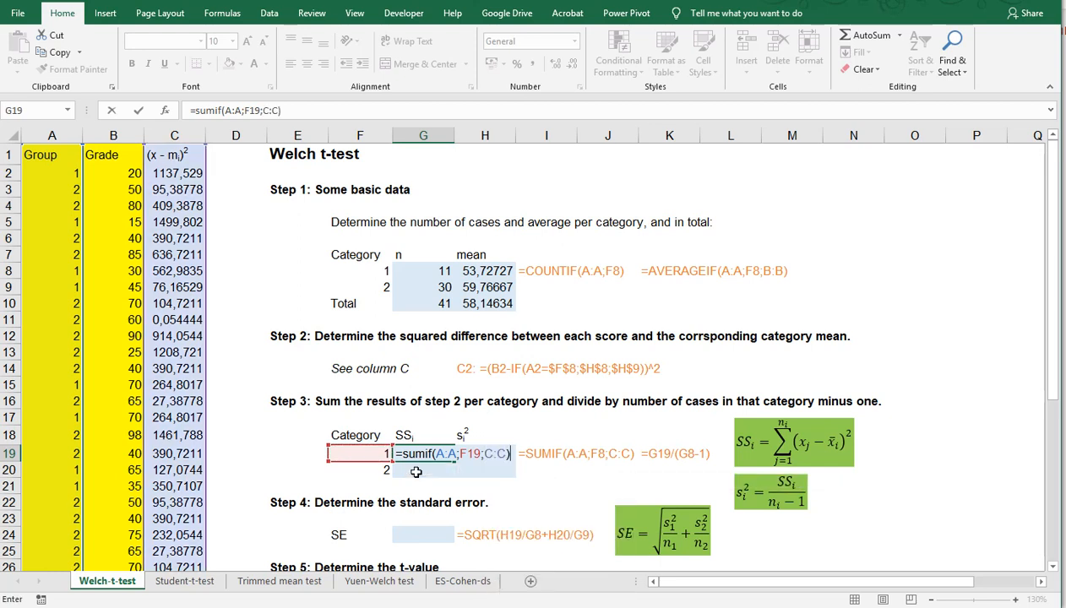
{"action": "key", "text": "ctrl+Return"}
{"action": "key", "text": "ctrl+c"}
{"action": "left_click", "coordinate": [416, 473]}
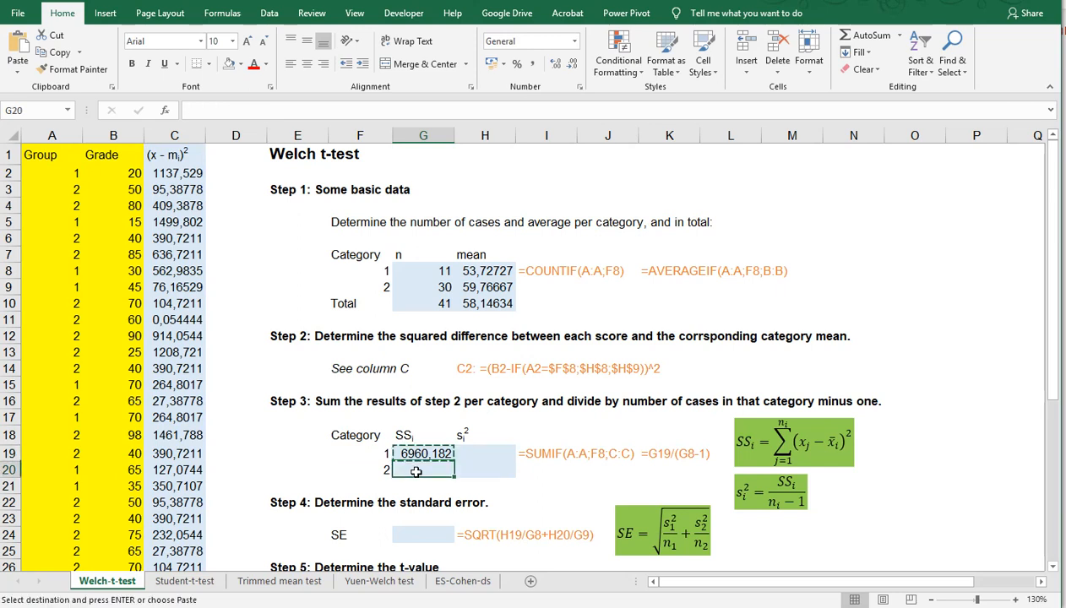
{"action": "key", "text": "ctrl+v"}
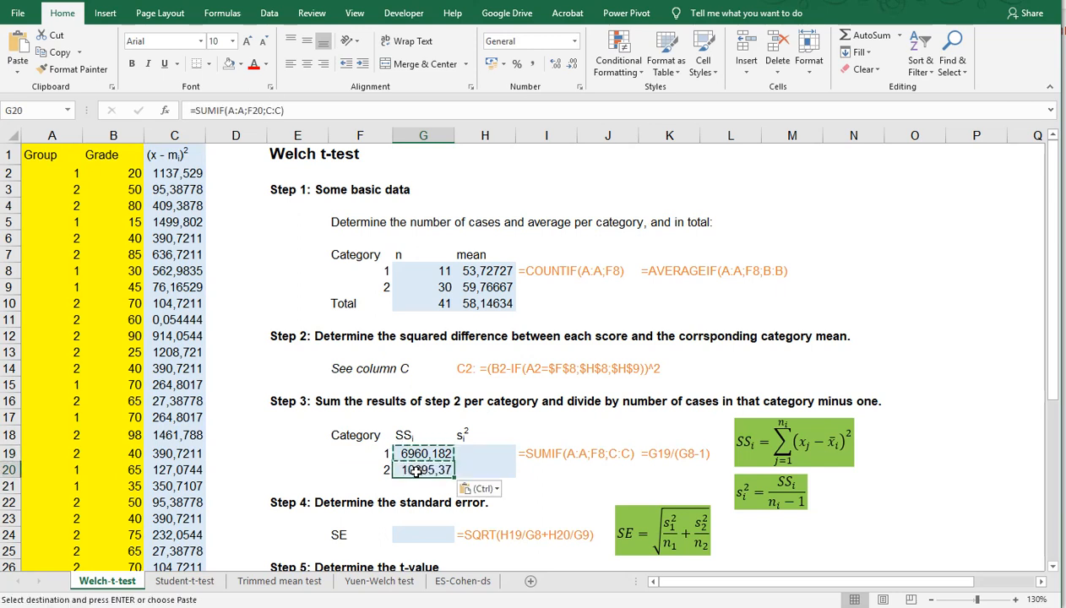
- Calculate the variance of category 1 in H19 with =G19/(G8-1) and copy the formula to H20 for category 2
{"action": "key", "text": "Right"}
{"action": "key", "text": "Up"}
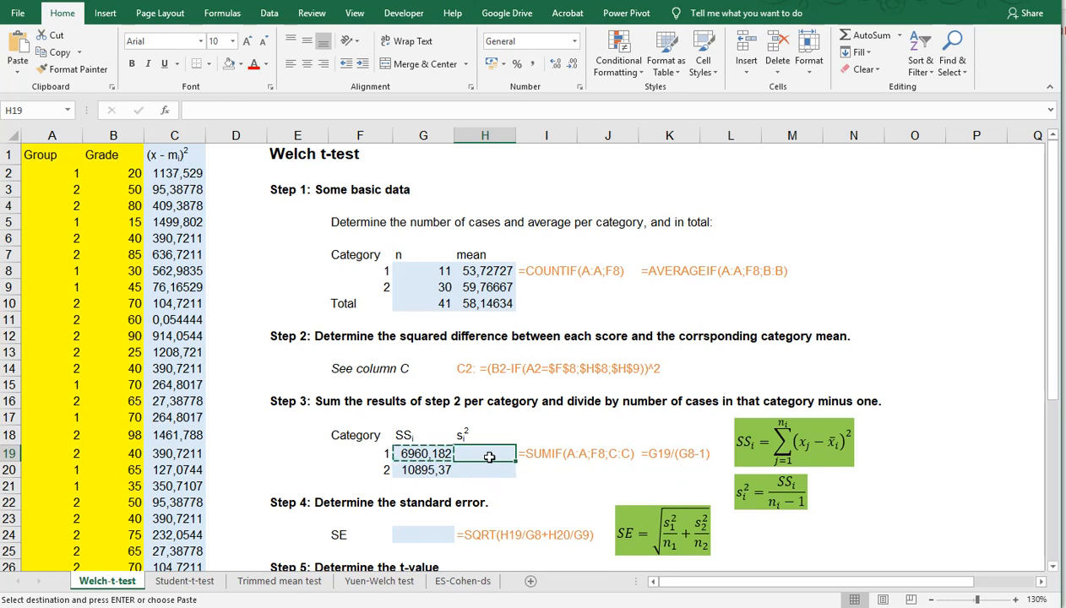
{"action": "type", "text": "="}
{"action": "key", "text": "Left"}
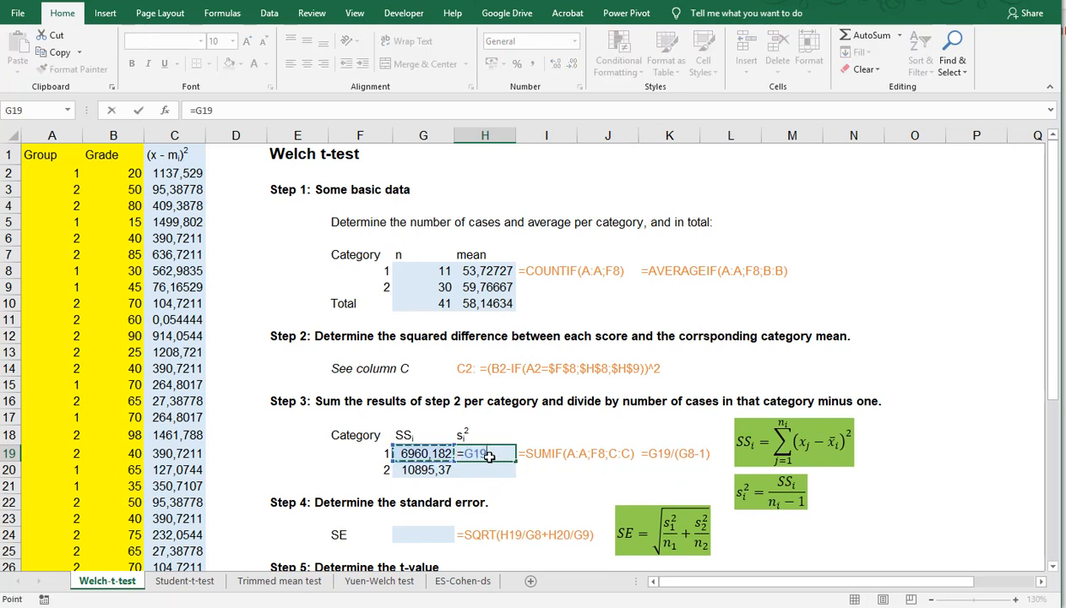
{"action": "type", "text": "/("}
{"action": "left_click", "coordinate": [420, 272]}
{"action": "type", "text": "-1"}
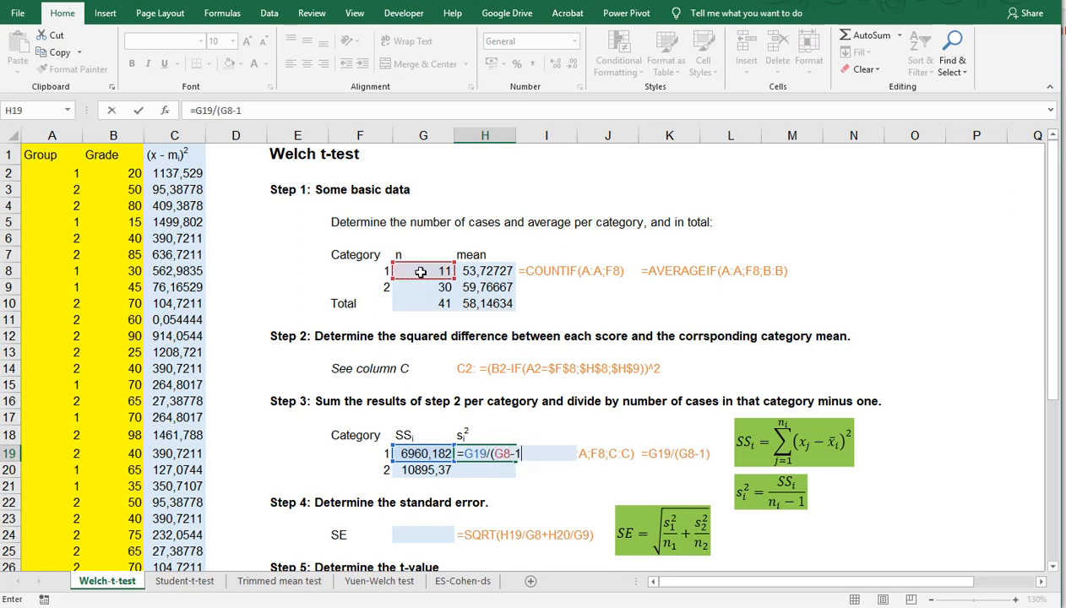
{"action": "type", "text": ")"}
{"action": "key", "text": "Return"}
{"action": "key", "text": "Up"}
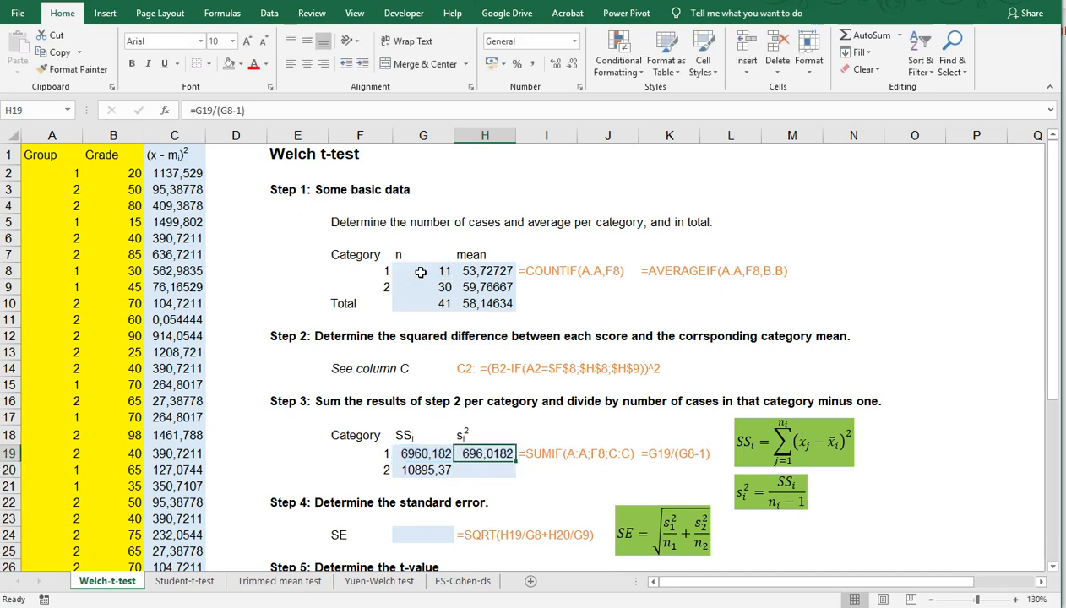
{"action": "key", "text": "ctrl+c"}
{"action": "key", "text": "Down"}
{"action": "key", "text": "ctrl+v"}
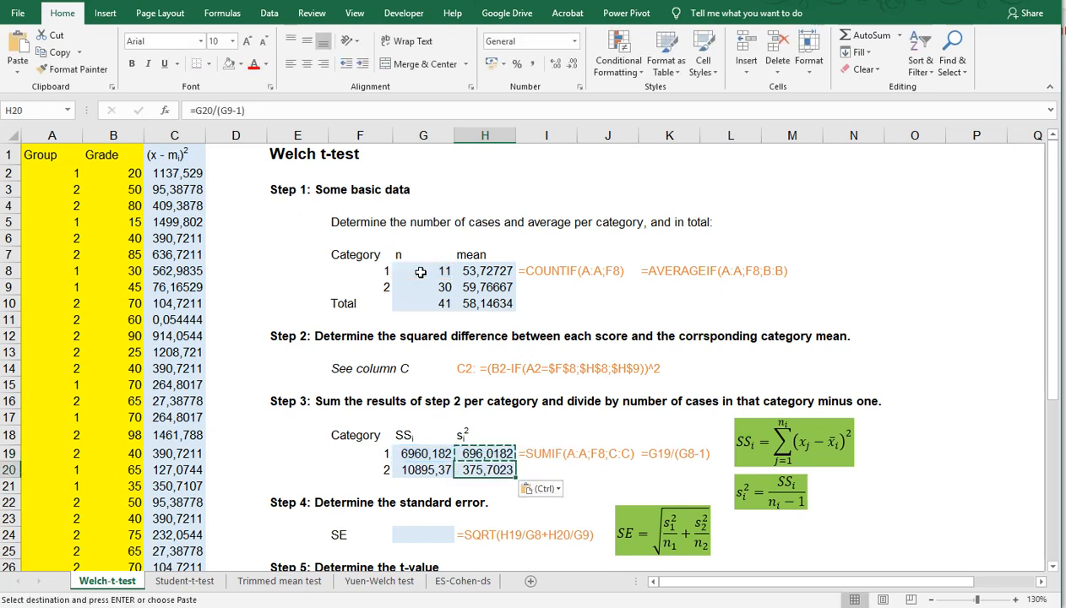
- Calculate the standard error in G24 with =SQRT(H19/G8+H20/G9)
{"action": "scroll", "coordinate": [355, 356], "scroll_direction": "down", "scroll_amount": 3}
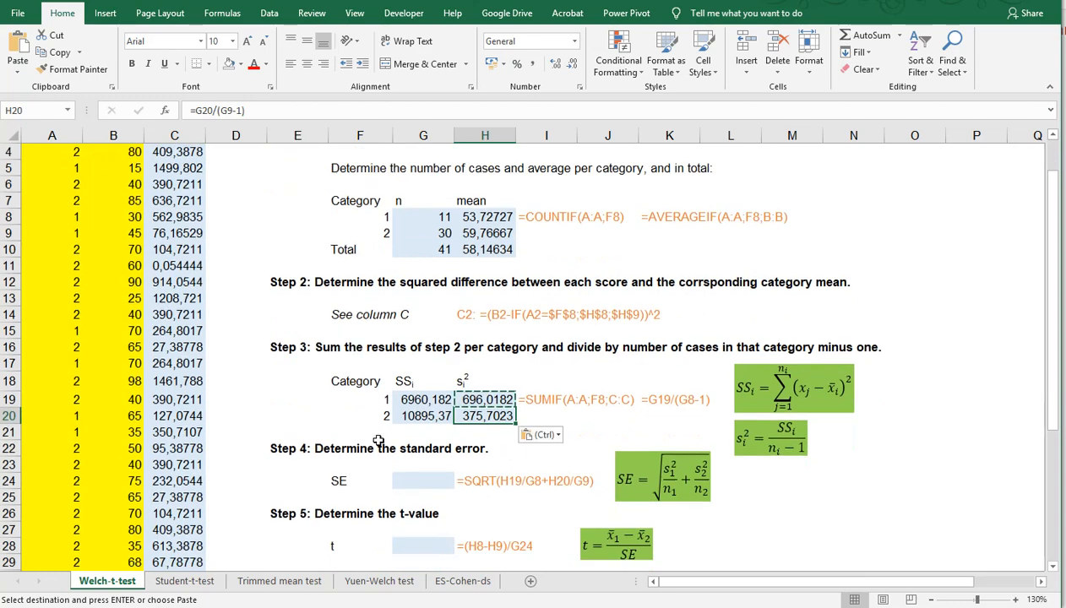
{"action": "left_click", "coordinate": [416, 478]}
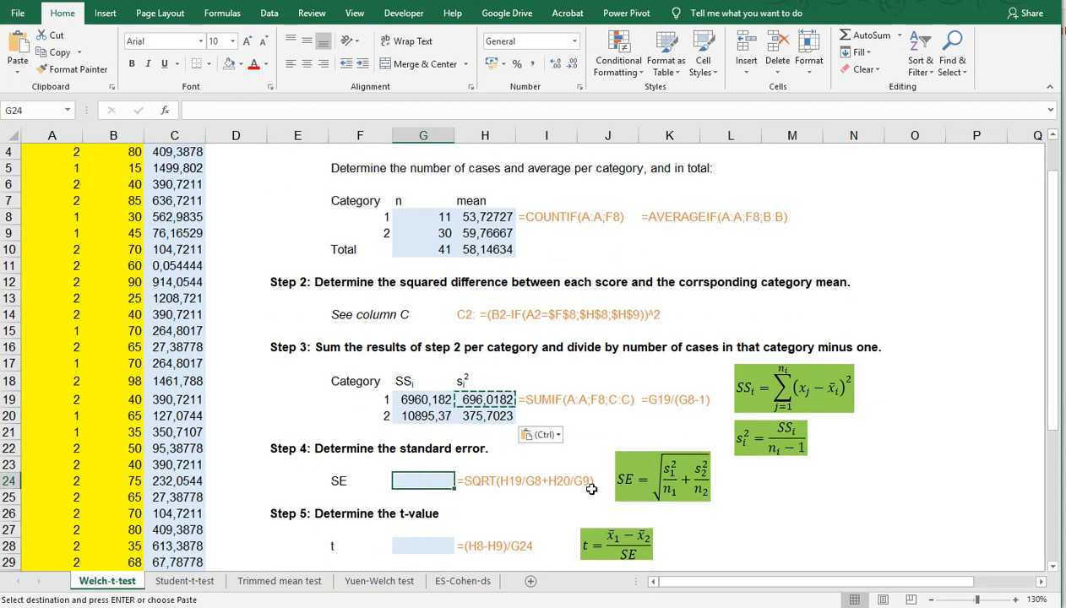
{"action": "left_click", "coordinate": [428, 483]}
{"action": "type", "text": "=sqrt"}
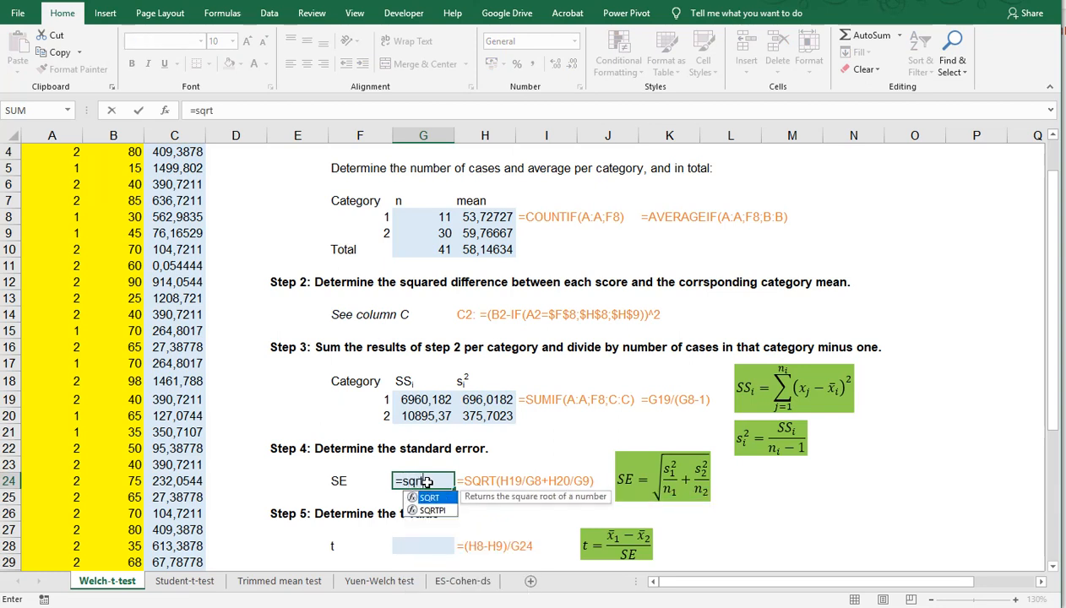
{"action": "type", "text": "("}
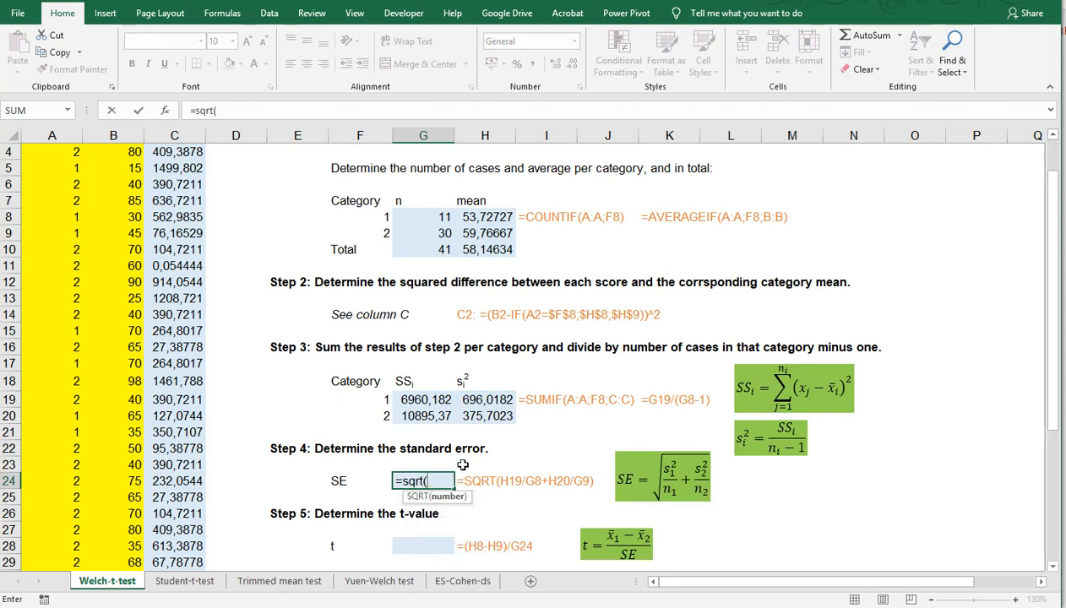
{"action": "left_click", "coordinate": [470, 400]}
{"action": "type", "text": "/"}
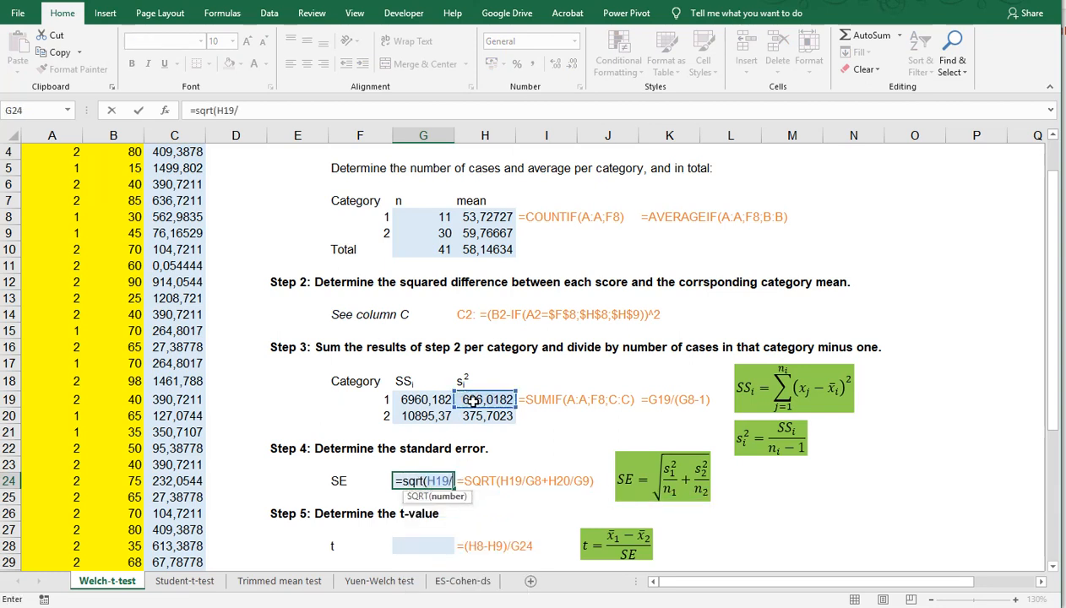
{"action": "left_click", "coordinate": [416, 218]}
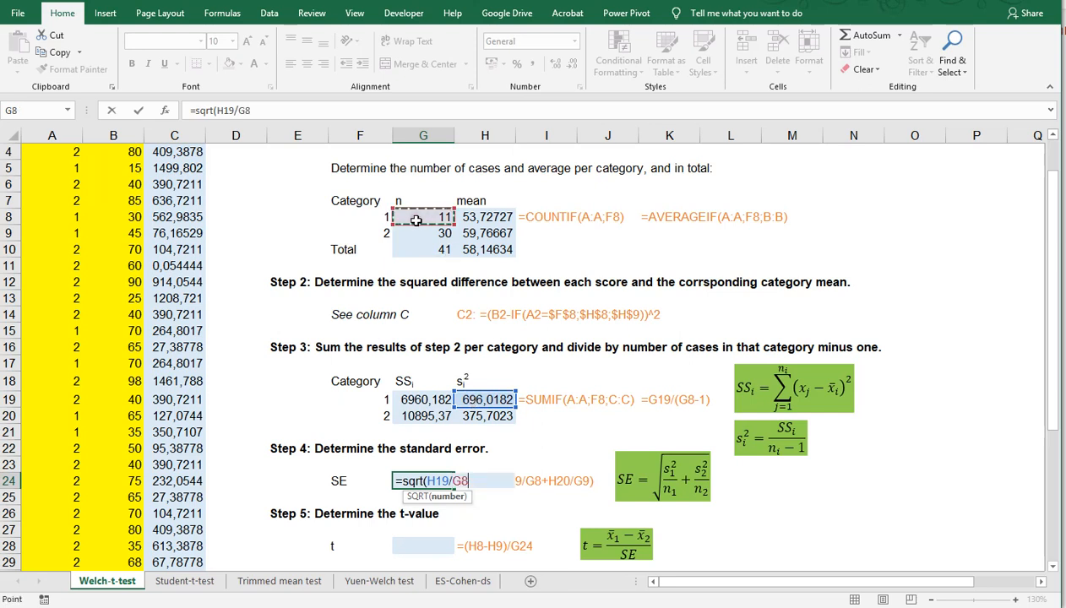
{"action": "type", "text": "+"}
{"action": "left_click", "coordinate": [486, 417]}
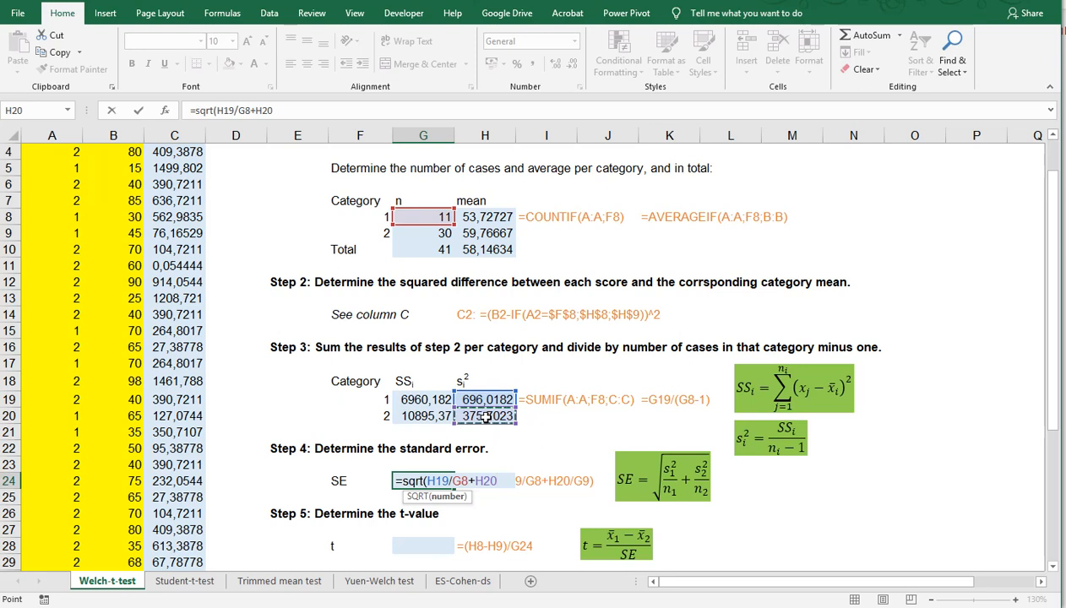
{"action": "type", "text": "/"}
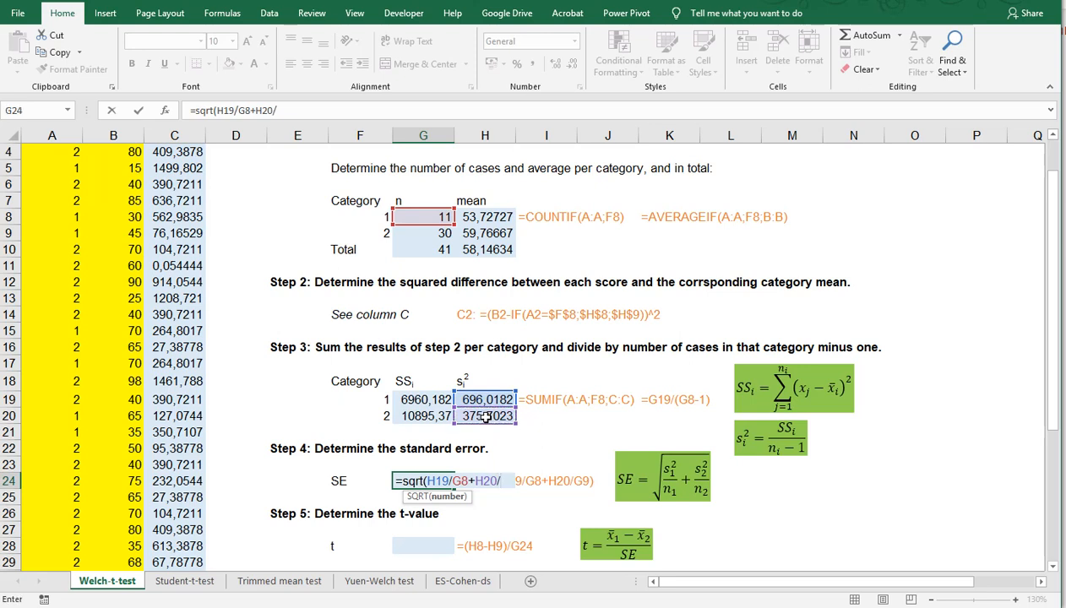
{"action": "left_click", "coordinate": [418, 234]}
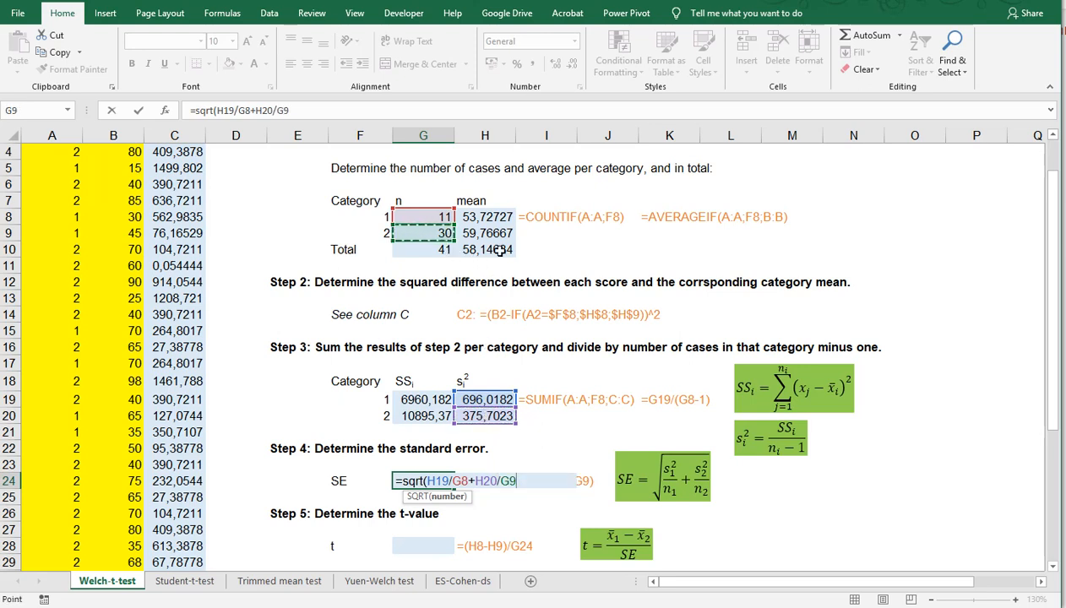
{"action": "type", "text": ")"}
{"action": "key", "text": "ctrl+Return"}
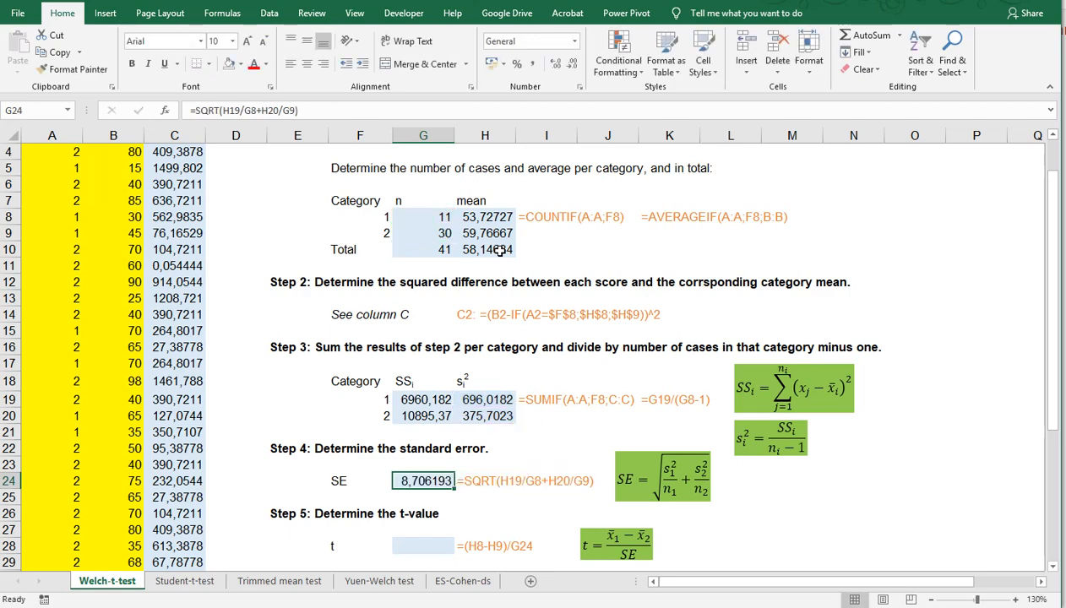
- Calculate the t-value in G28 by dividing the difference between the category means by the standard error with =(H8-H9)/G24
{"action": "scroll", "coordinate": [478, 338], "scroll_direction": "down", "scroll_amount": 1}
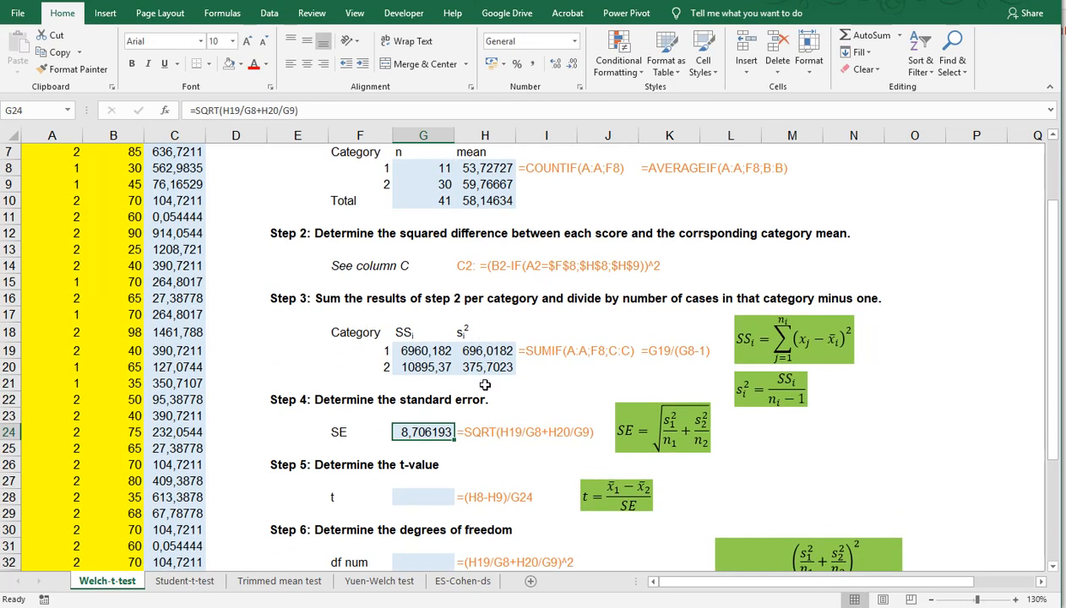
{"action": "left_click", "coordinate": [438, 499]}
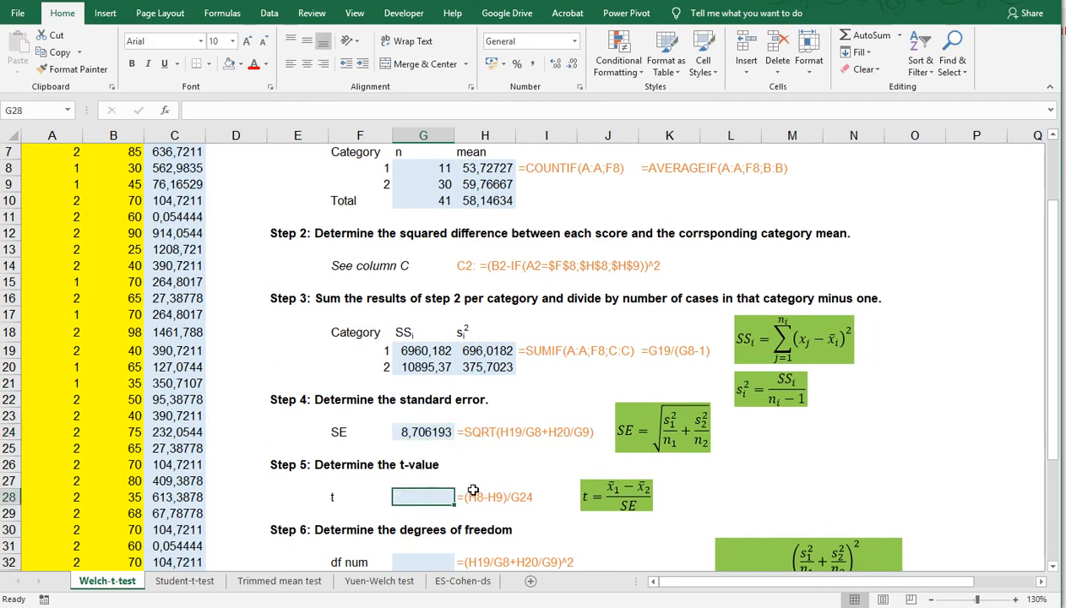
{"action": "type", "text": "=("}
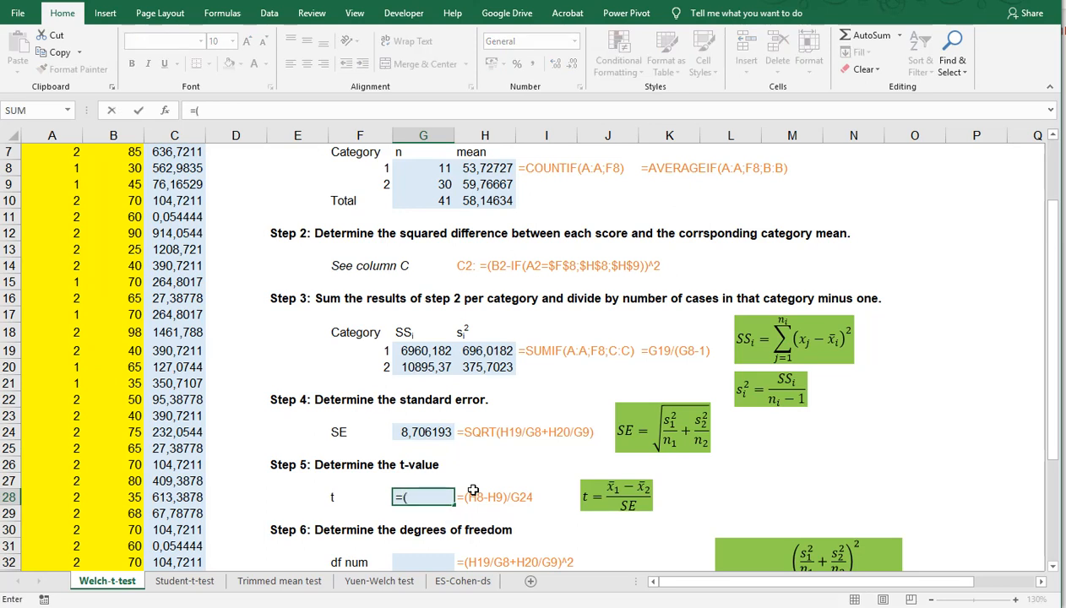
{"action": "left_click", "coordinate": [470, 168]}
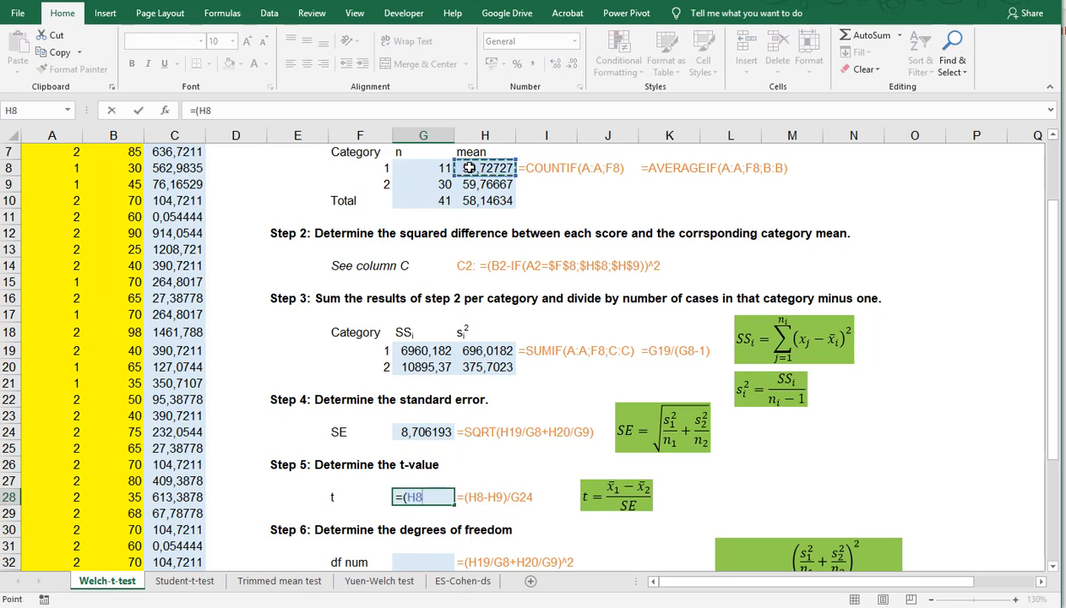
{"action": "type", "text": "-"}
{"action": "left_click", "coordinate": [472, 184]}
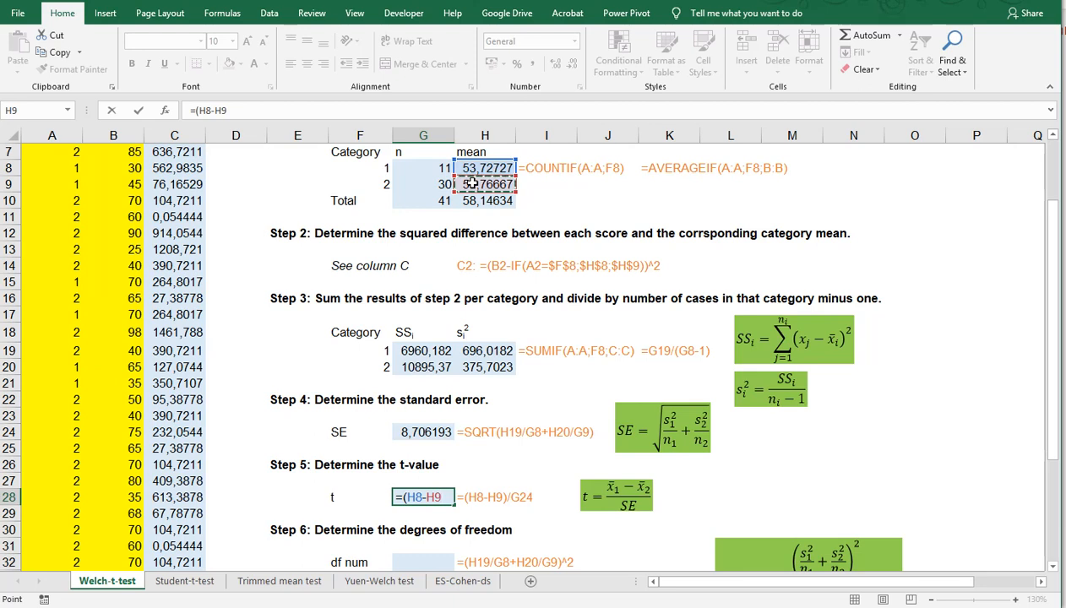
{"action": "type", "text": ")/"}
{"action": "left_click", "coordinate": [421, 432]}
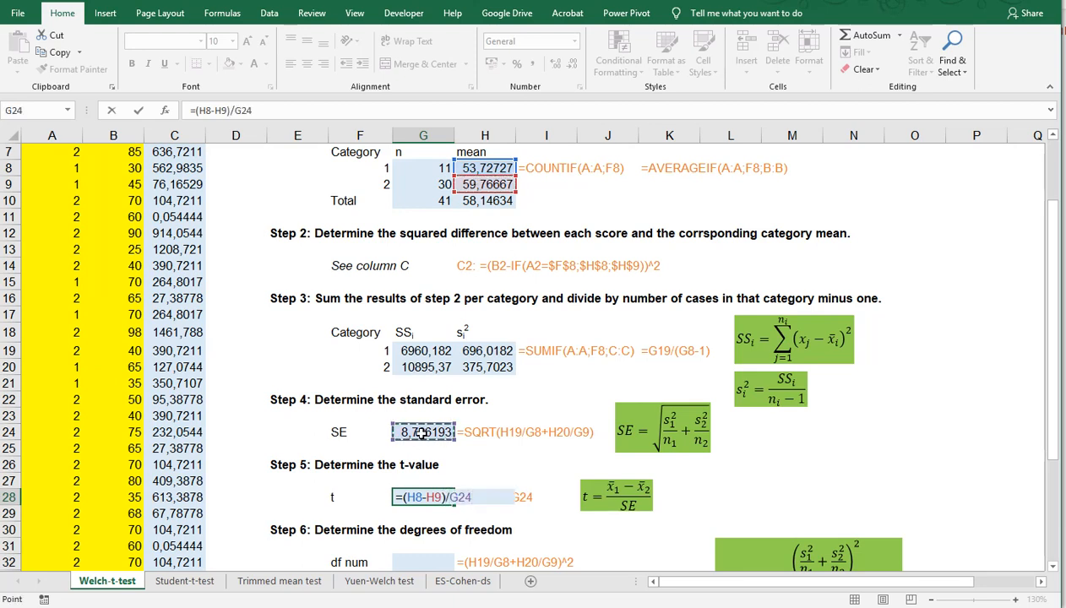
{"action": "key", "text": "Return"}
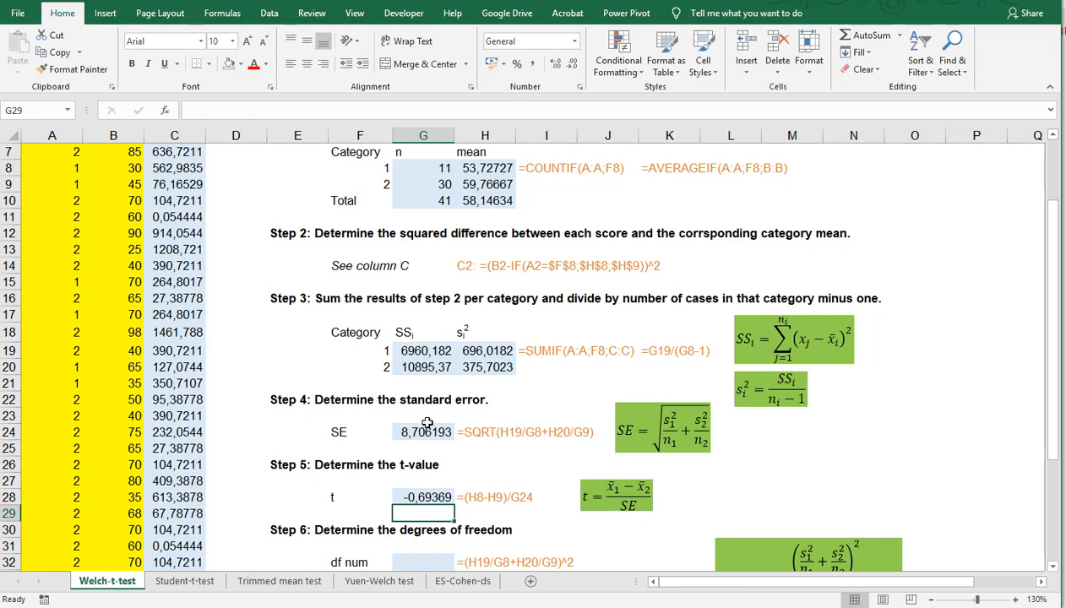
- Calculate the numerator of the degrees of freedom in G32 with =(H19/G8+H20/G9)^2
{"action": "scroll", "coordinate": [427, 424], "scroll_direction": "down", "scroll_amount": 1}
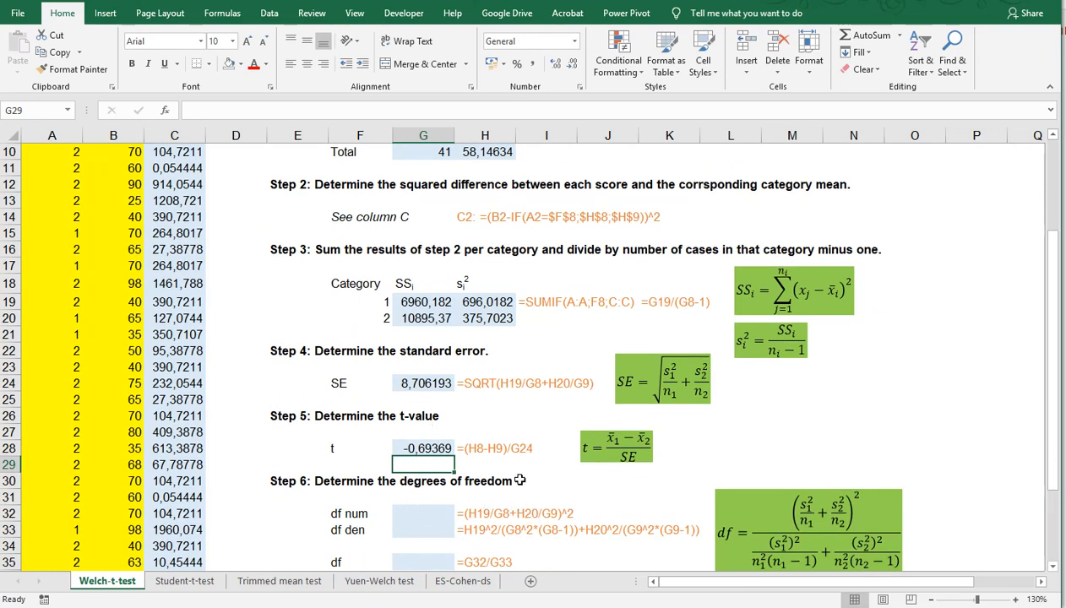
{"action": "scroll", "coordinate": [519, 480], "scroll_direction": "down", "scroll_amount": 1}
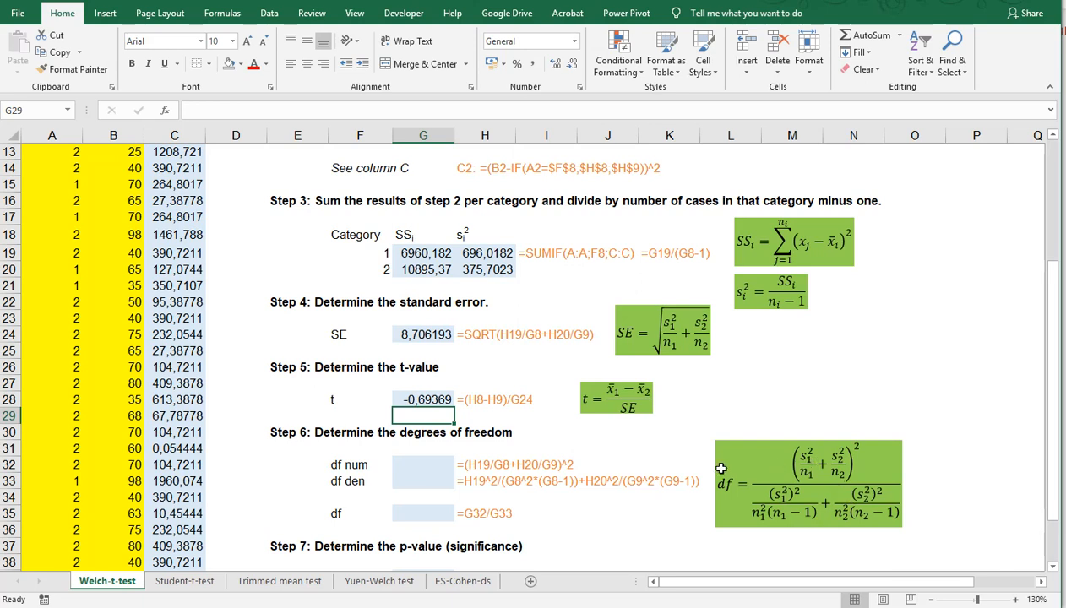
{"action": "left_click", "coordinate": [429, 464]}
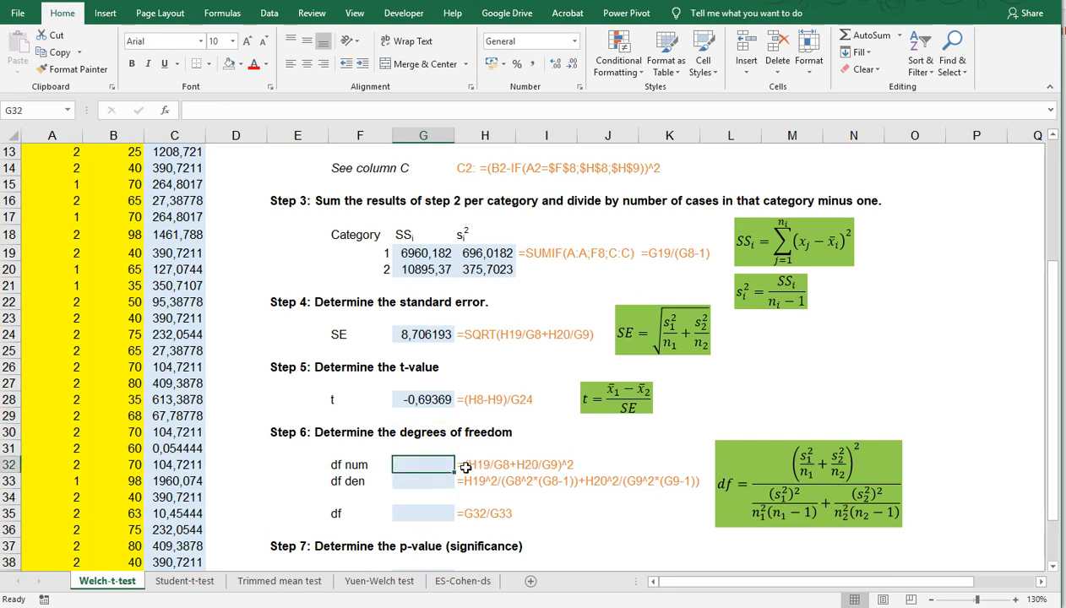
{"action": "type", "text": "="}
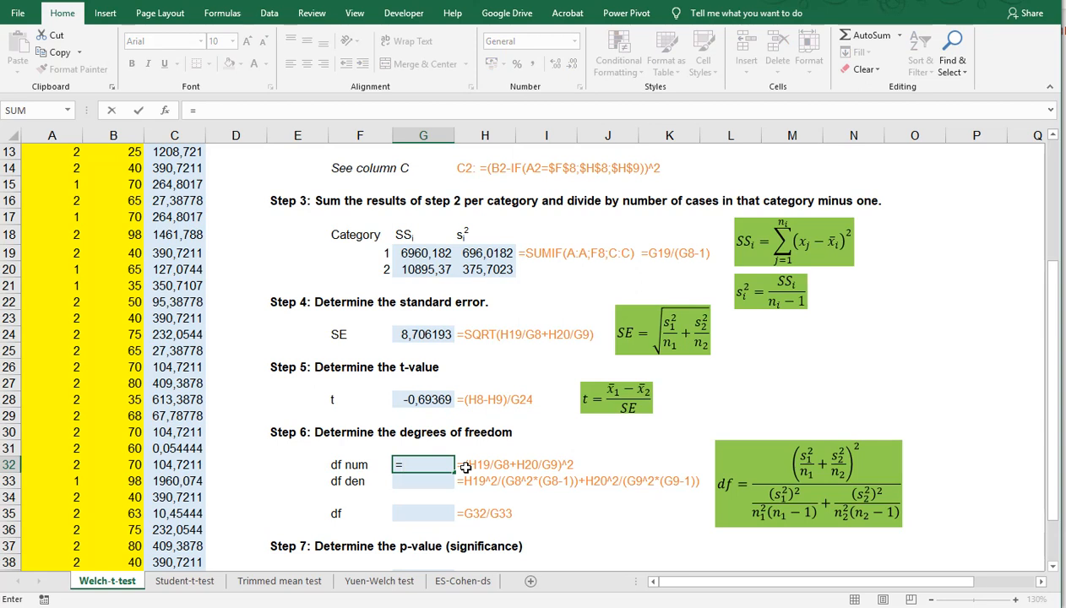
{"action": "type", "text": "("}
{"action": "left_click", "coordinate": [490, 256]}
{"action": "type", "text": "/"}
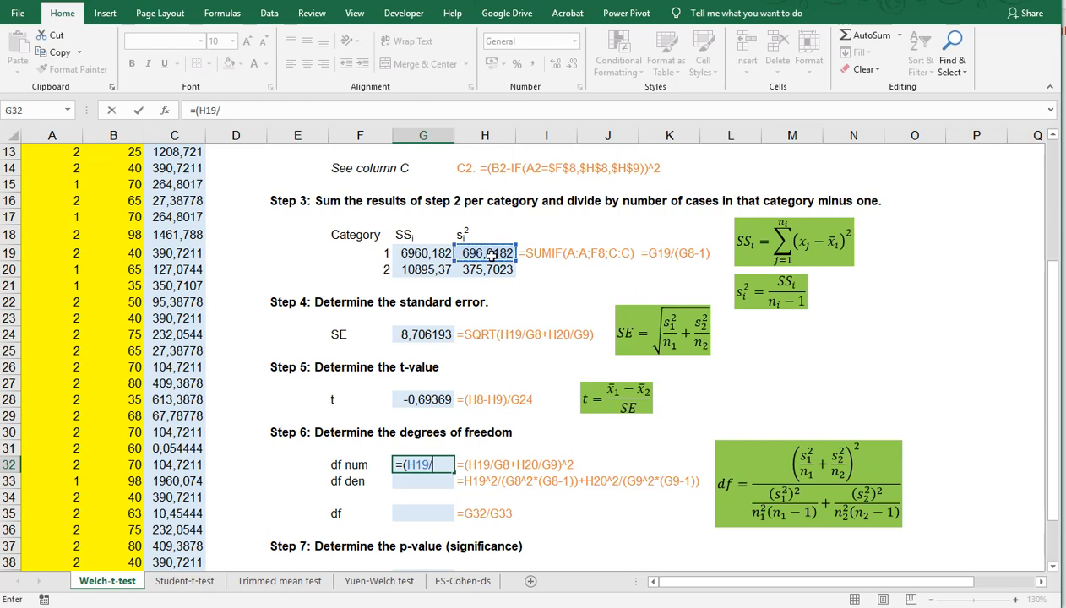
{"action": "scroll", "coordinate": [491, 255], "scroll_direction": "up", "scroll_amount": 2}
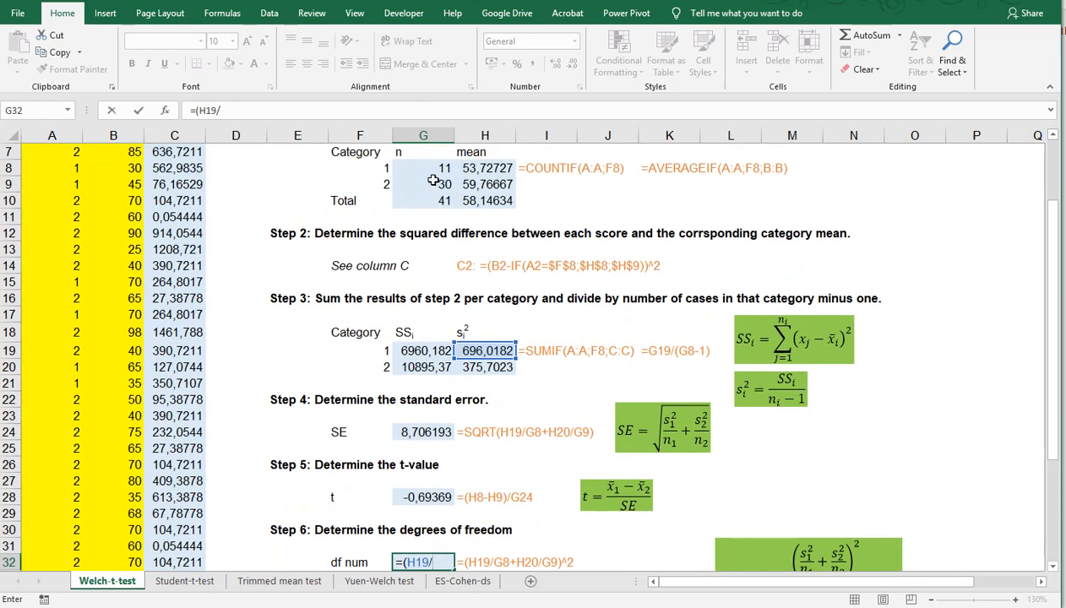
{"action": "left_click", "coordinate": [431, 170]}
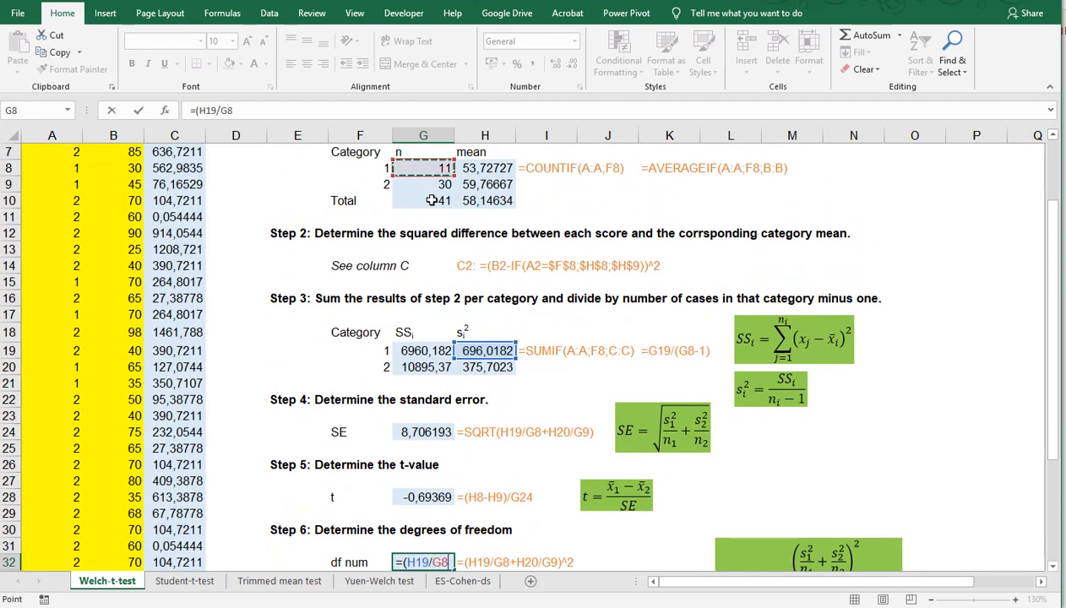
{"action": "type", "text": "+"}
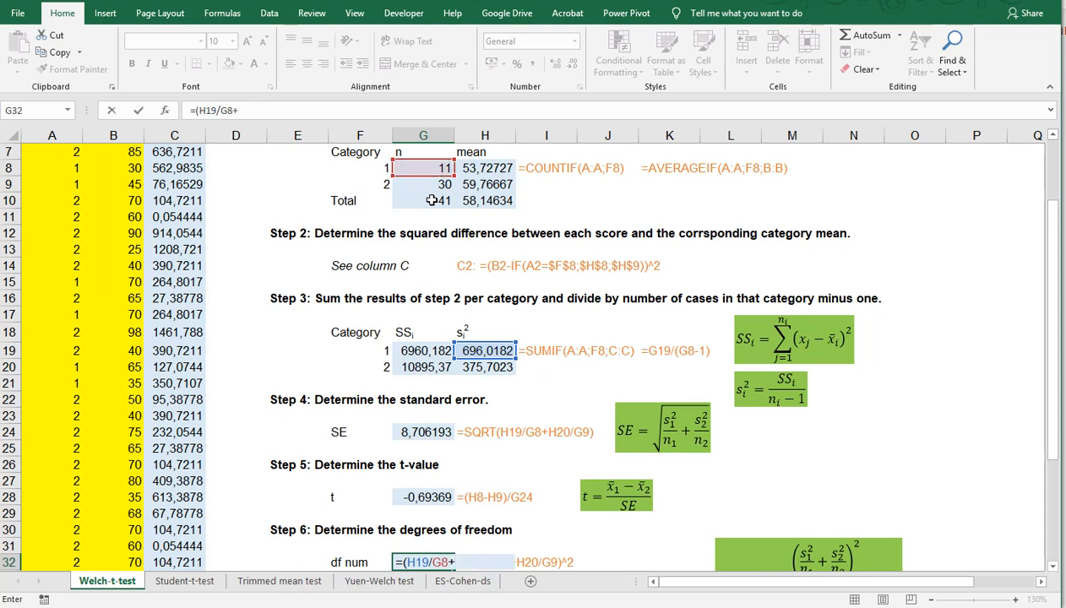
{"action": "left_click", "coordinate": [469, 368]}
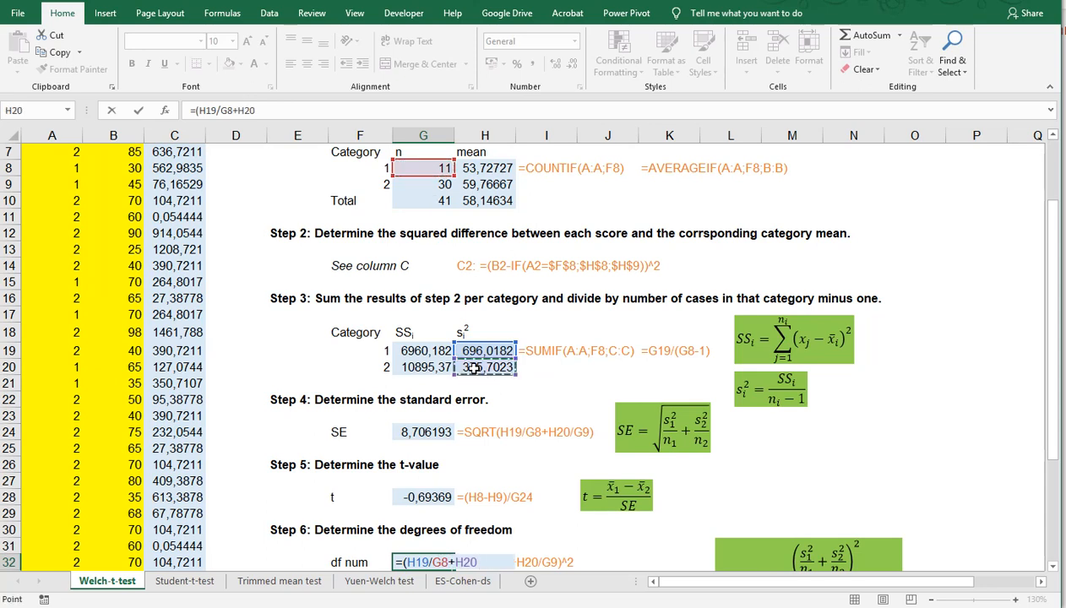
{"action": "type", "text": "/"}
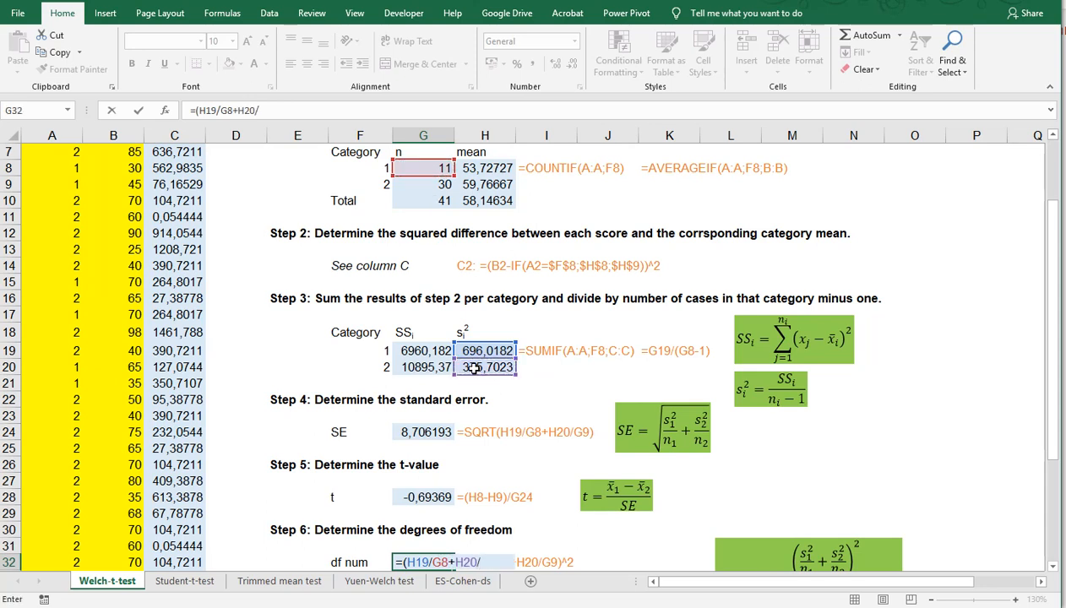
{"action": "left_click", "coordinate": [408, 184]}
{"action": "scroll", "coordinate": [489, 271], "scroll_direction": "down", "scroll_amount": 1}
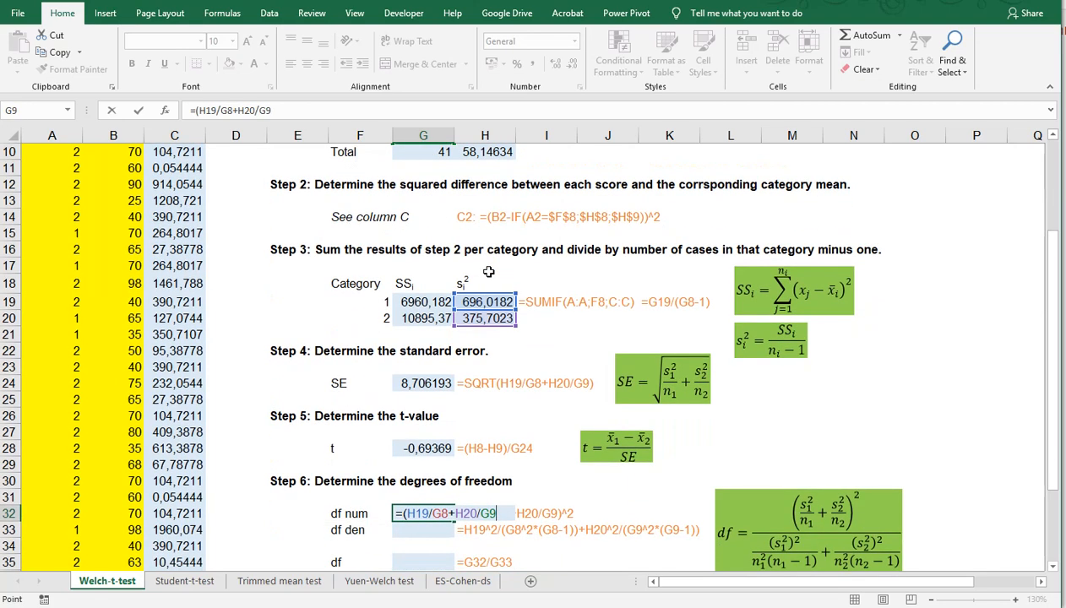
{"action": "type", "text": ")^2"}
{"action": "key", "text": "Return"}
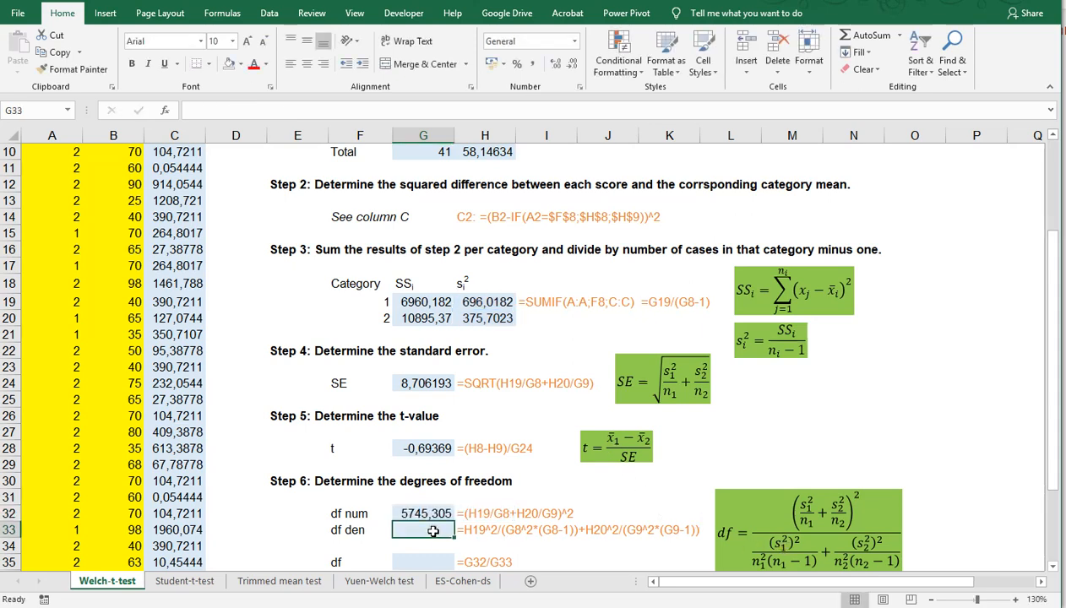
- Begin the degrees-of-freedom denominator formula in G33 with the category 1 term, =H19^2/(G8^2*(G8-1))+
{"action": "type", "text": "="}
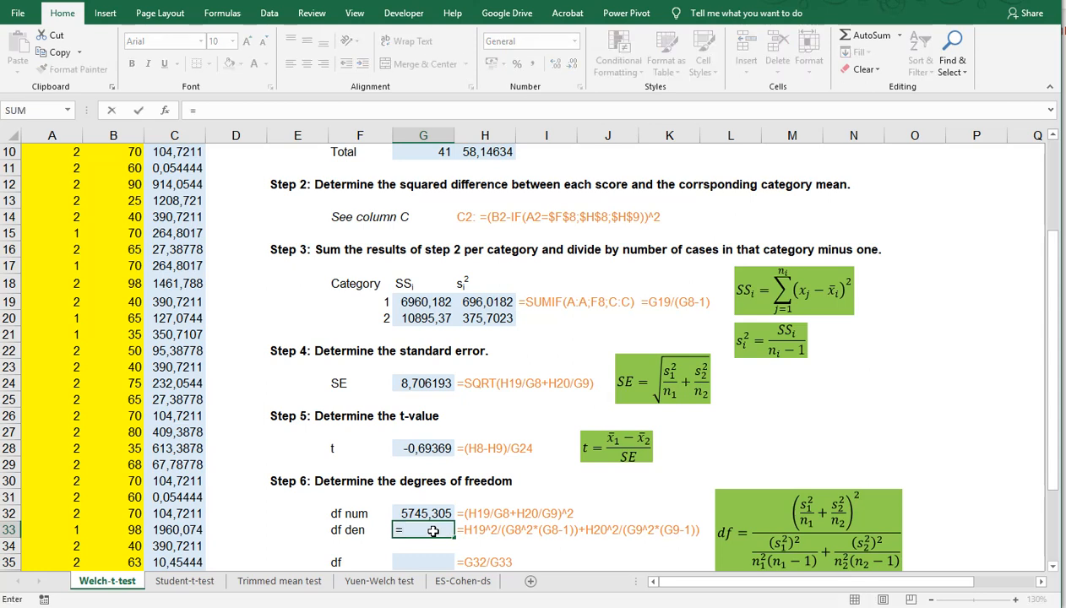
{"action": "left_click", "coordinate": [471, 302]}
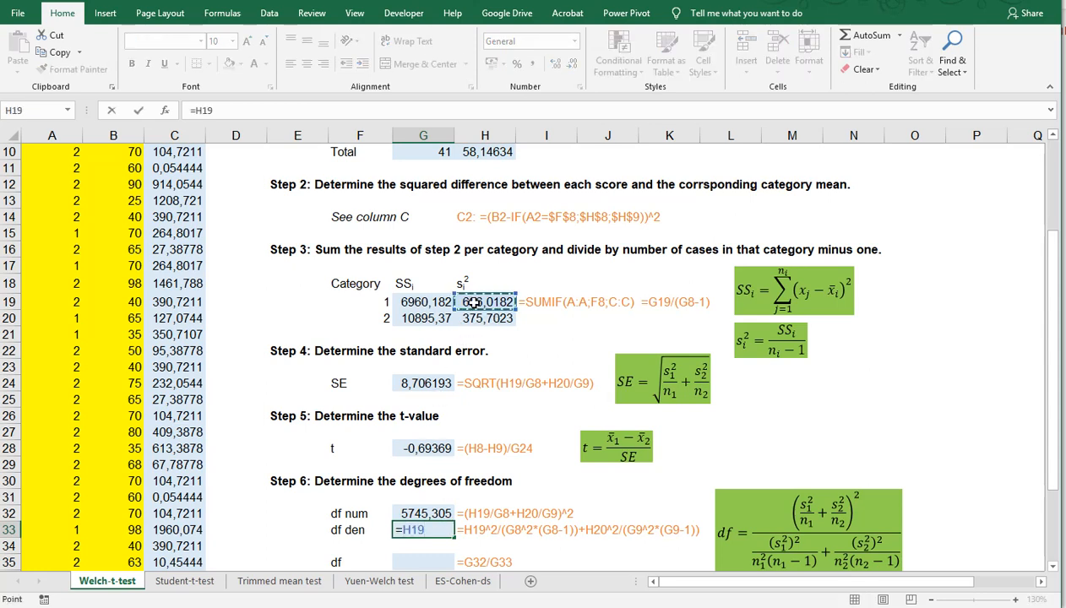
{"action": "type", "text": "^2/("}
{"action": "scroll", "coordinate": [473, 303], "scroll_direction": "up", "scroll_amount": 1}
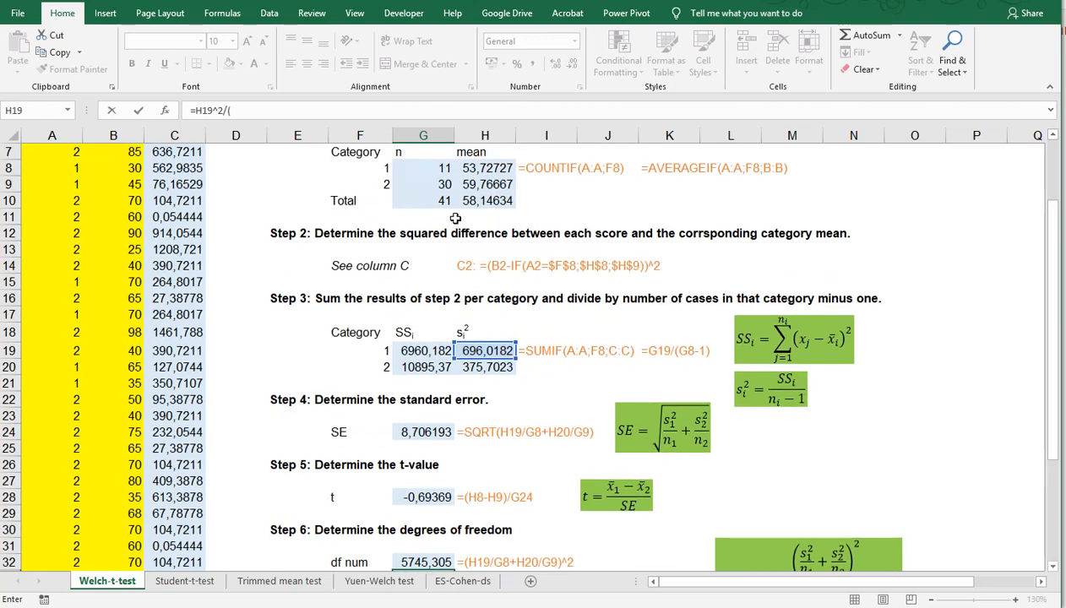
{"action": "left_click", "coordinate": [437, 168]}
{"action": "type", "text": "^"}
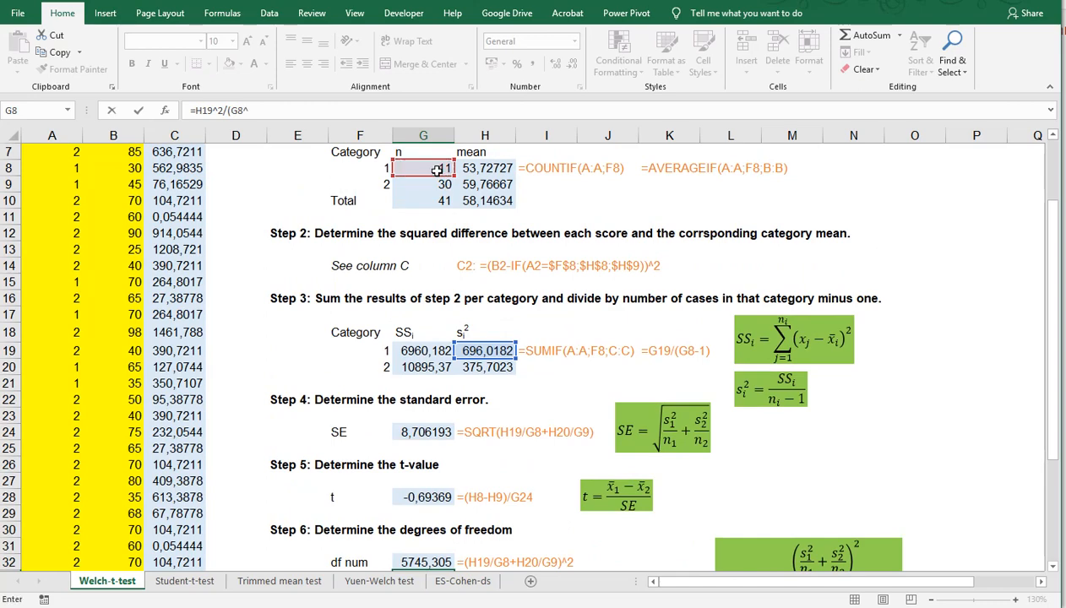
{"action": "type", "text": "2"}
{"action": "scroll", "coordinate": [534, 310], "scroll_direction": "down", "scroll_amount": 2}
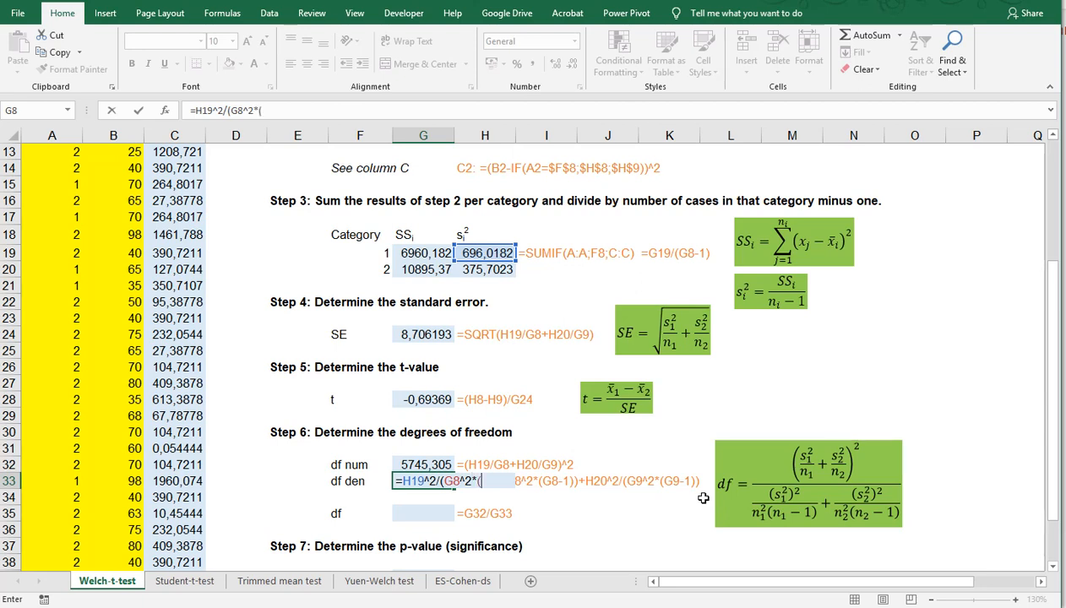
{"action": "type", "text": "*(G8-1))+"}
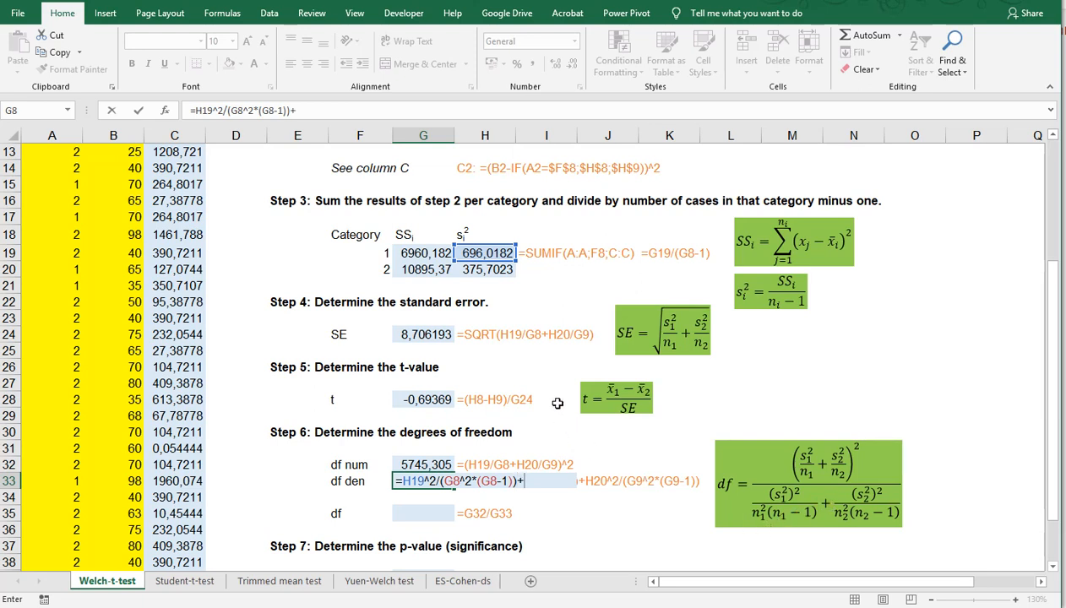
- Complete the denominator formula in G33 with the category 2 term H20^2/(G9^2*(G9-1)) and enter it
{"action": "left_click", "coordinate": [486, 268]}
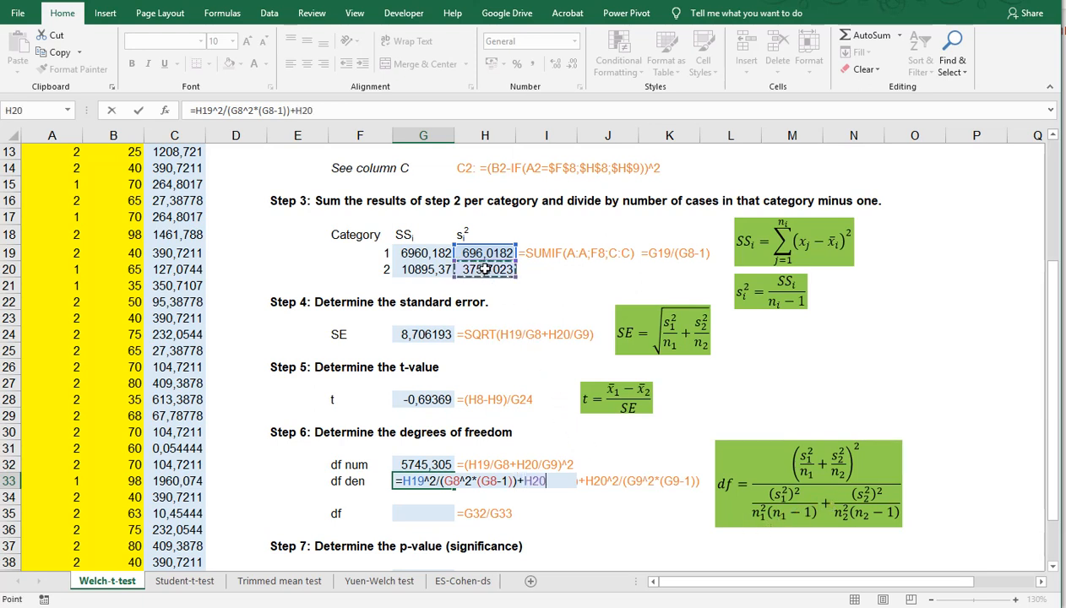
{"action": "type", "text": "^2/("}
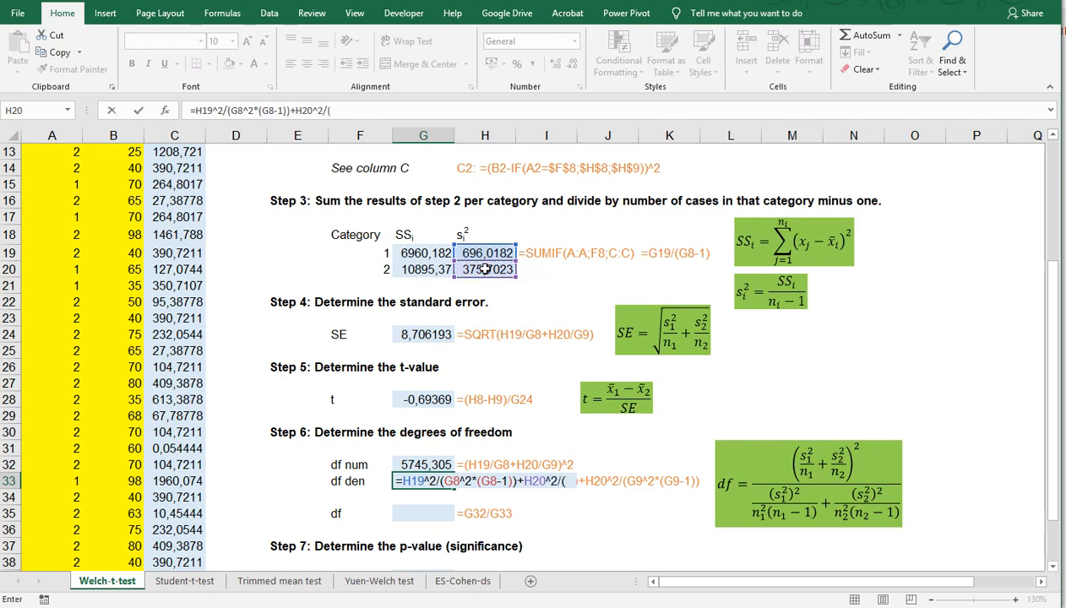
{"action": "scroll", "coordinate": [472, 305], "scroll_direction": "up", "scroll_amount": 2}
{"action": "type", "text": "/("}
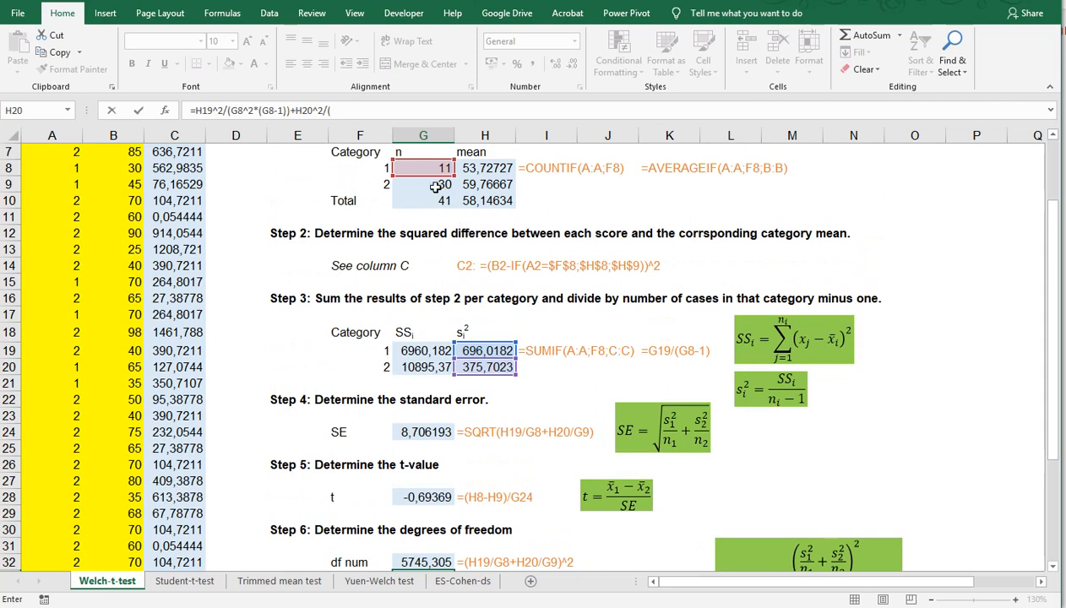
{"action": "left_click", "coordinate": [436, 187]}
{"action": "type", "text": "^"}
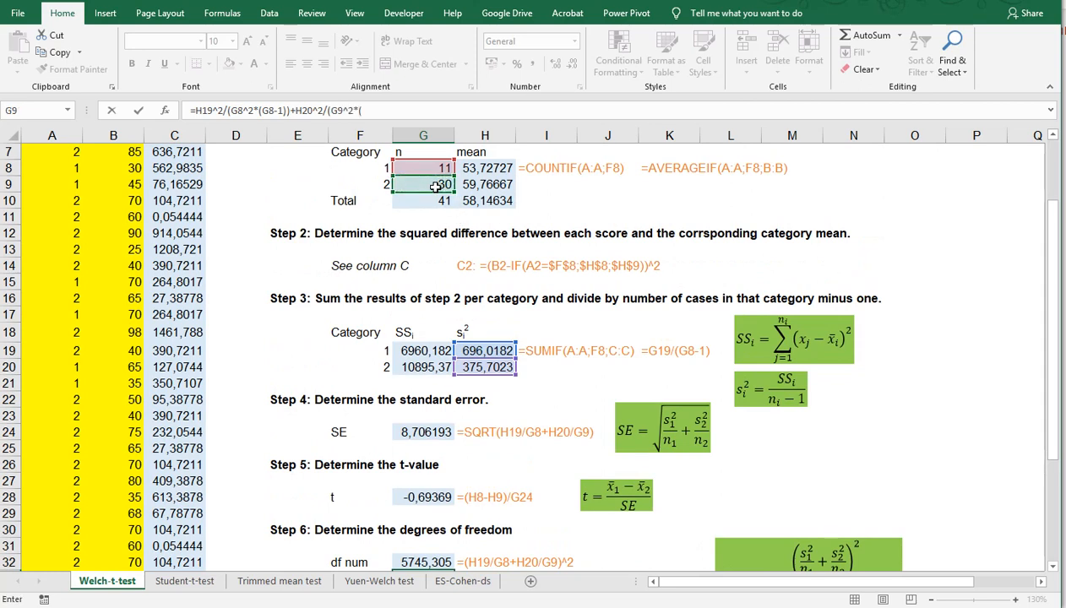
{"action": "type", "text": "2*("}
{"action": "left_click", "coordinate": [436, 188]}
{"action": "type", "text": "-"}
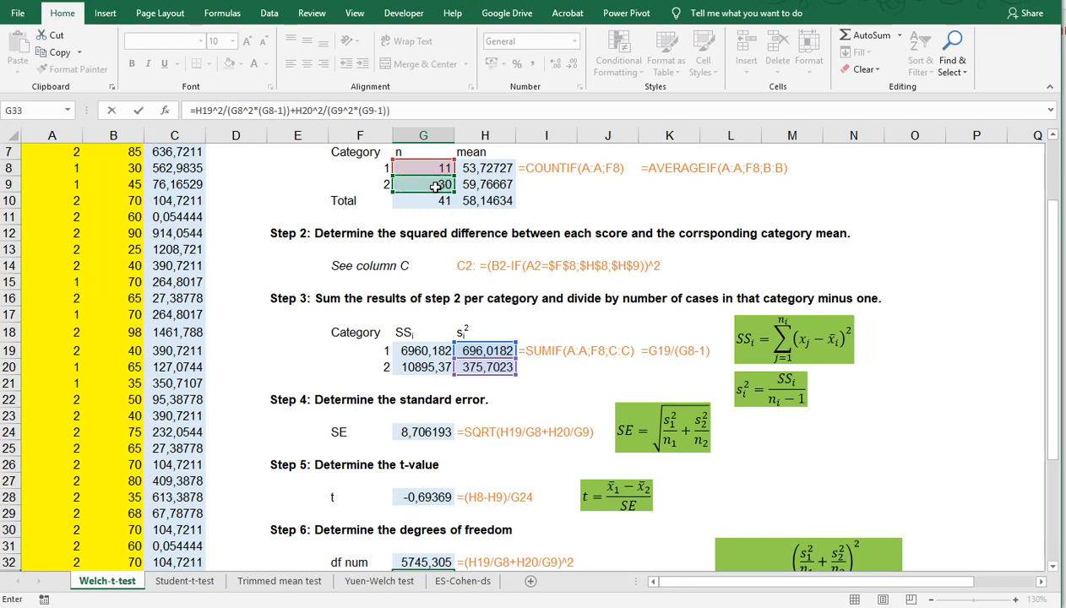
{"action": "type", "text": "1))"}
{"action": "scroll", "coordinate": [494, 417], "scroll_direction": "down", "scroll_amount": 2}
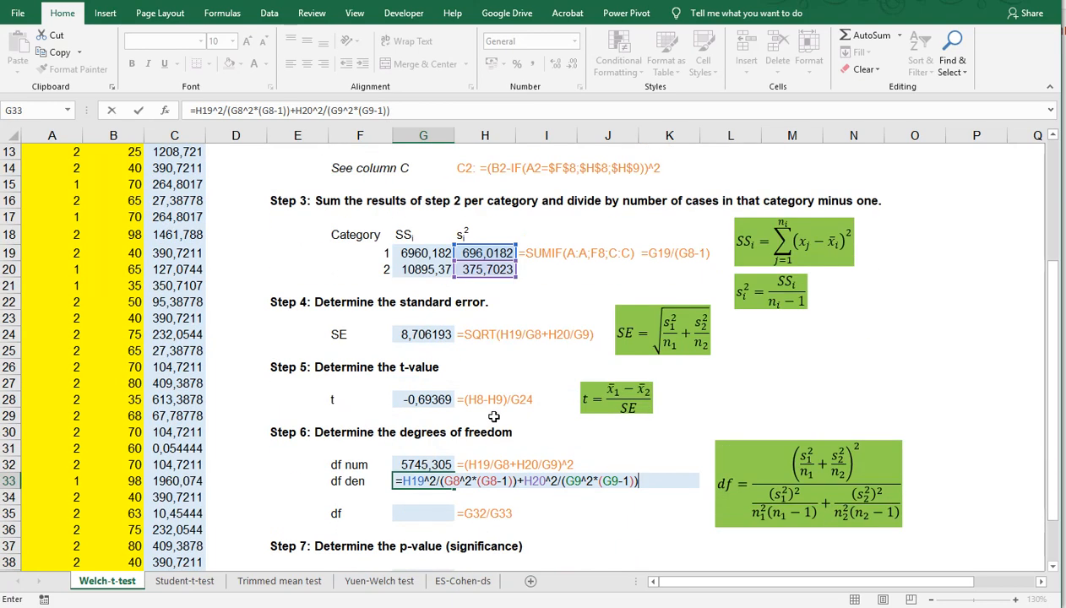
{"action": "key", "text": "Return"}
- Calculate the degrees of freedom in G35 by dividing the numerator by the denominator with =G32/G33
{"action": "left_click", "coordinate": [436, 510]}
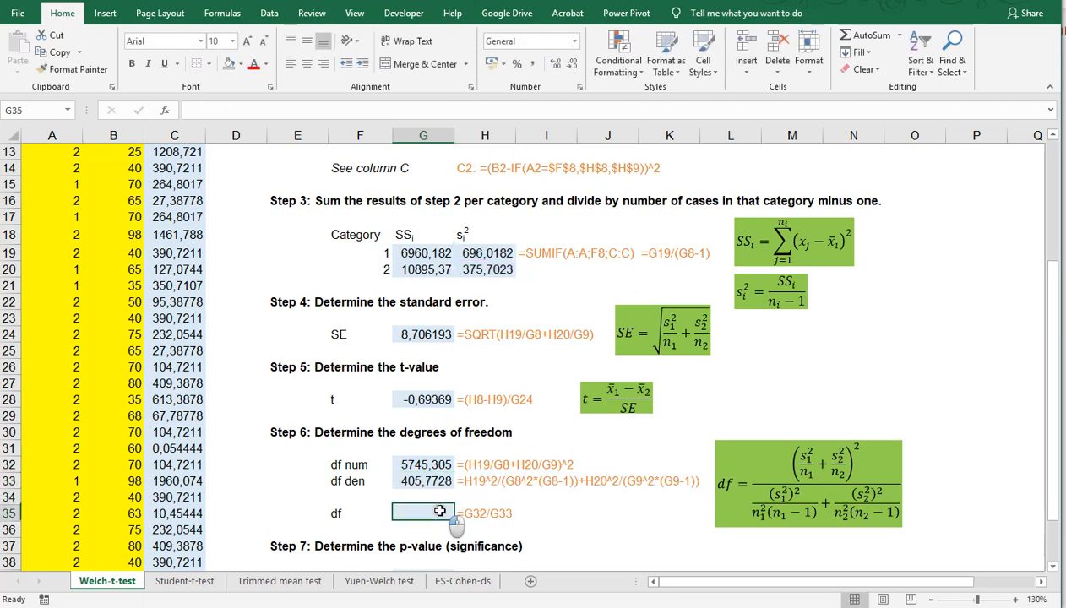
{"action": "type", "text": "="}
{"action": "key", "text": "Up"}
{"action": "key", "text": "Up"}
{"action": "key", "text": "Up"}
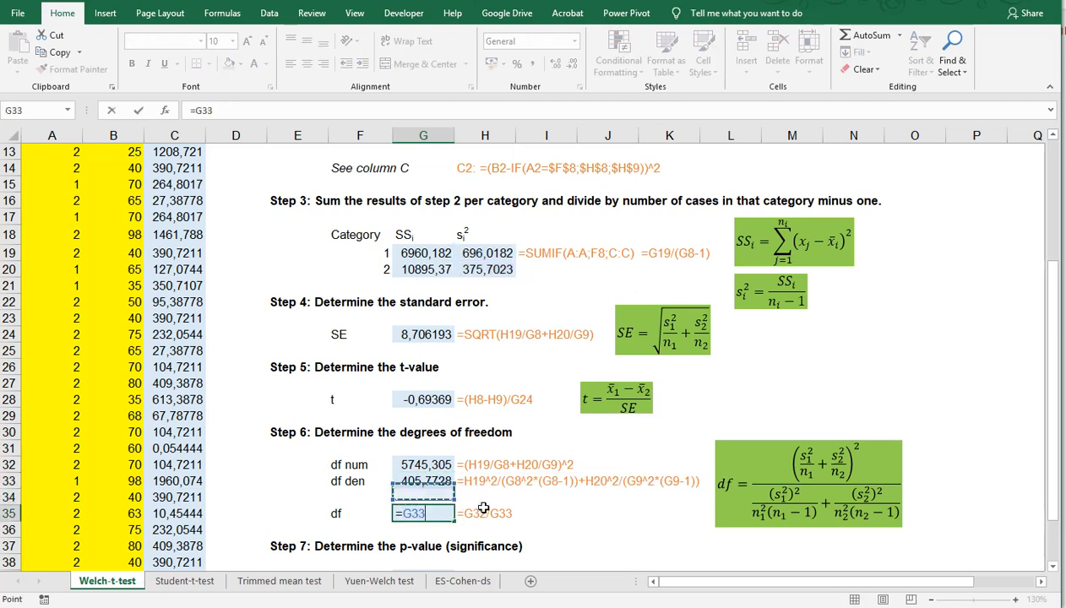
{"action": "type", "text": "/"}
{"action": "key", "text": "Up"}
{"action": "key", "text": "Up"}
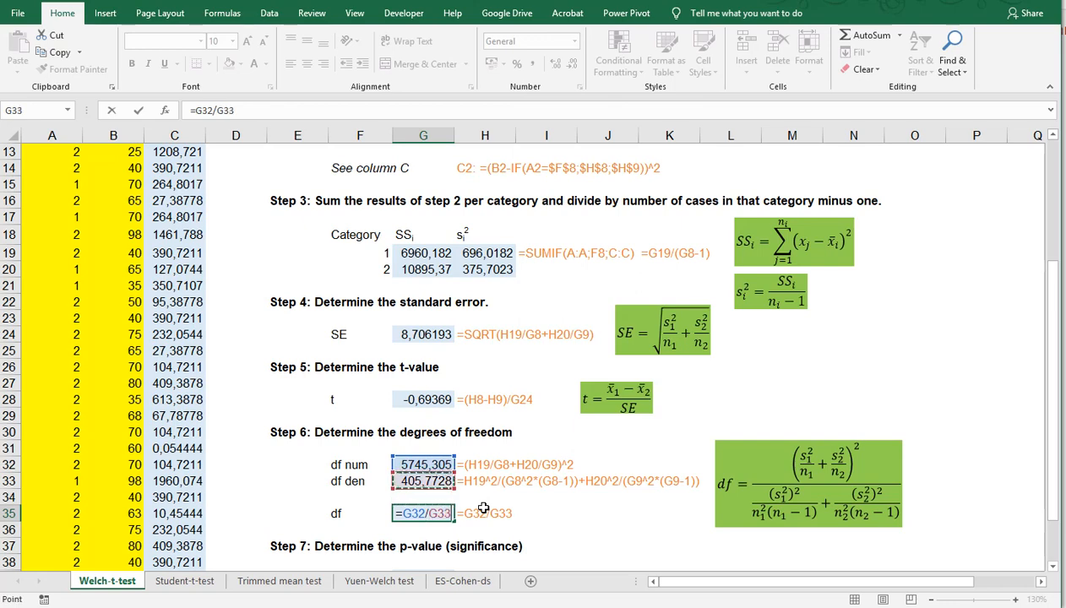
{"action": "key", "text": "Return"}
- Calculate the two-tailed p-value in G39 from the t-value and degrees of freedom with =TDIST(ABS(G28);G35;2)
{"action": "scroll", "coordinate": [484, 507], "scroll_direction": "down", "scroll_amount": 1}
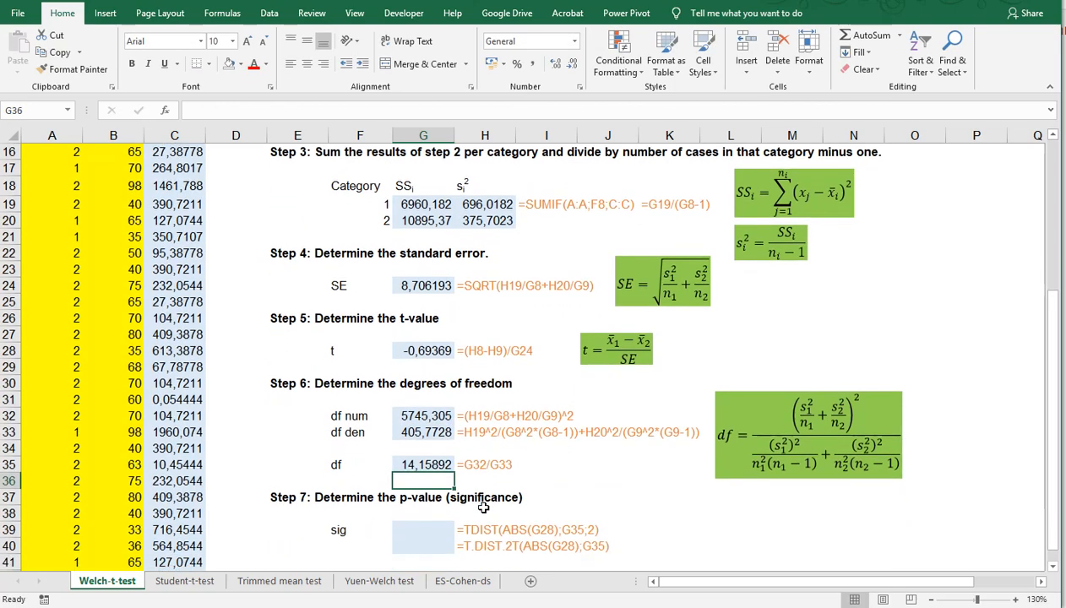
{"action": "left_click", "coordinate": [424, 354]}
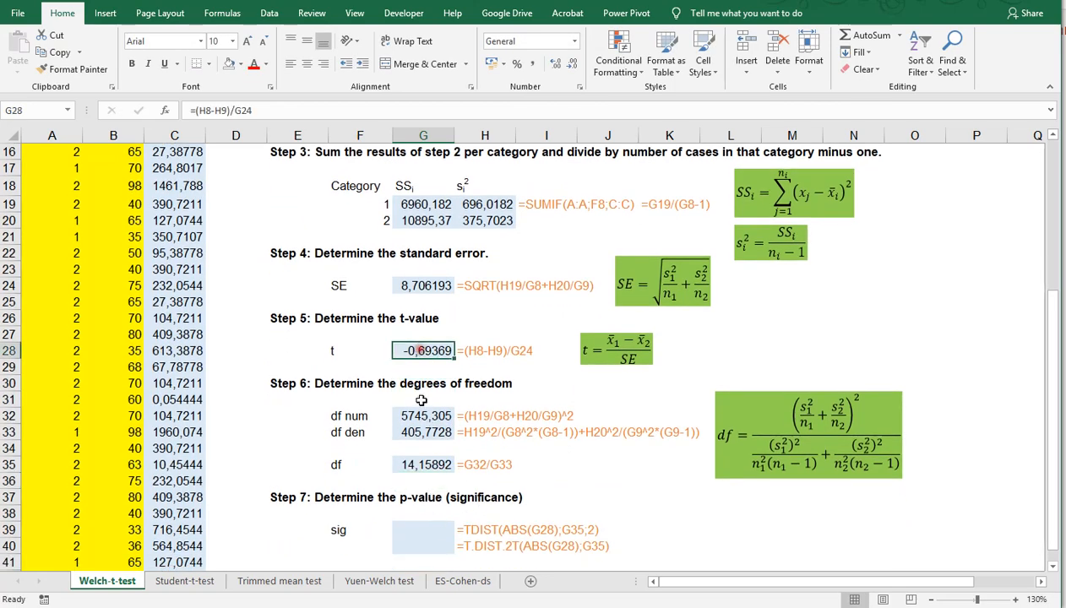
{"action": "left_click", "coordinate": [409, 463], "text": "ctrl"}
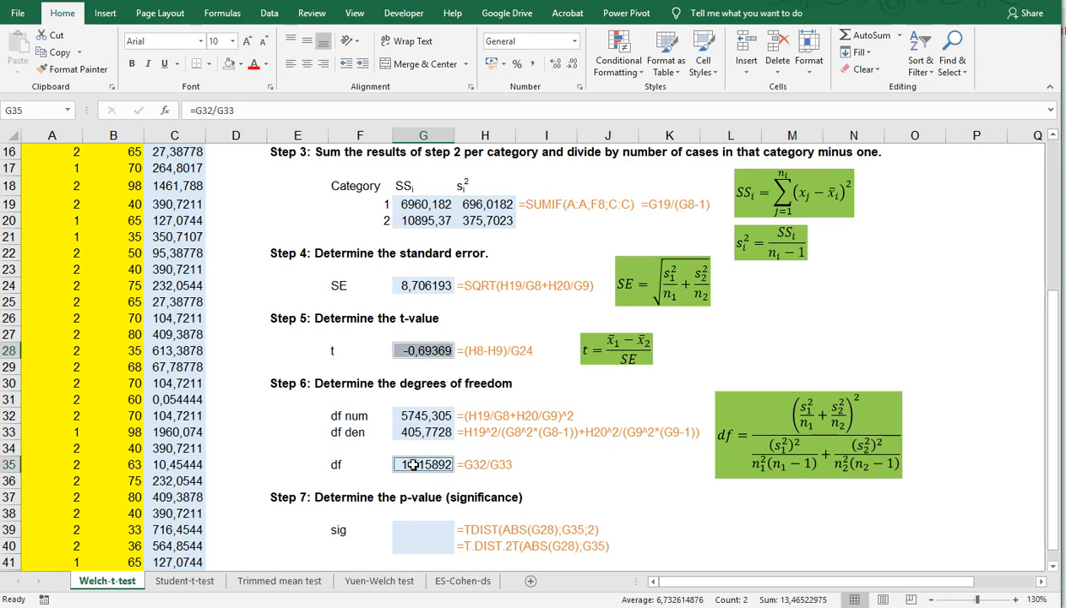
{"action": "left_click", "coordinate": [433, 527]}
{"action": "scroll", "coordinate": [599, 452], "scroll_direction": "down", "scroll_amount": 1}
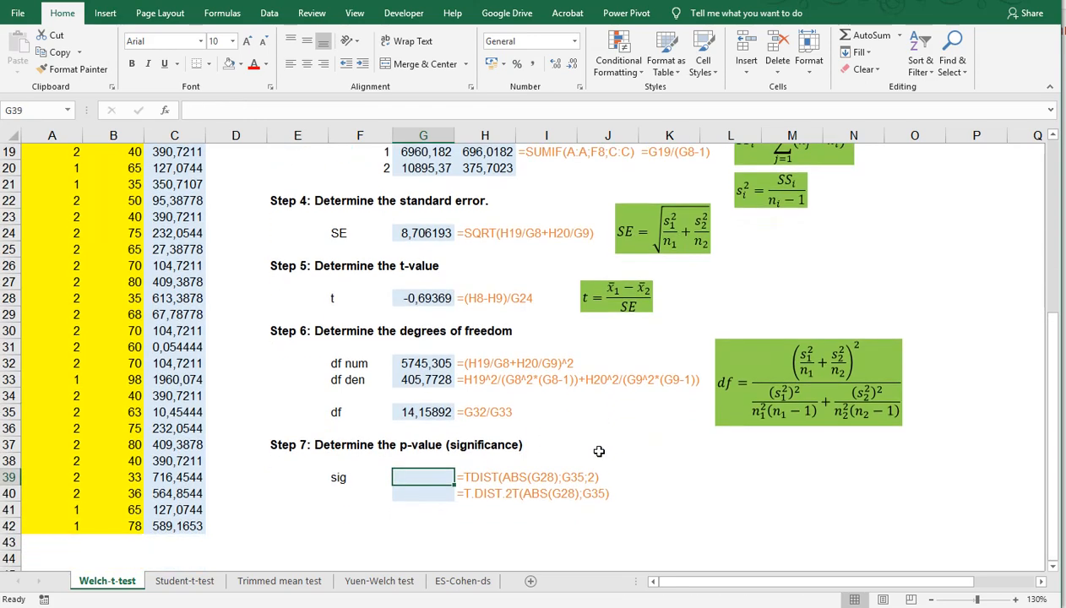
{"action": "type", "text": "="}
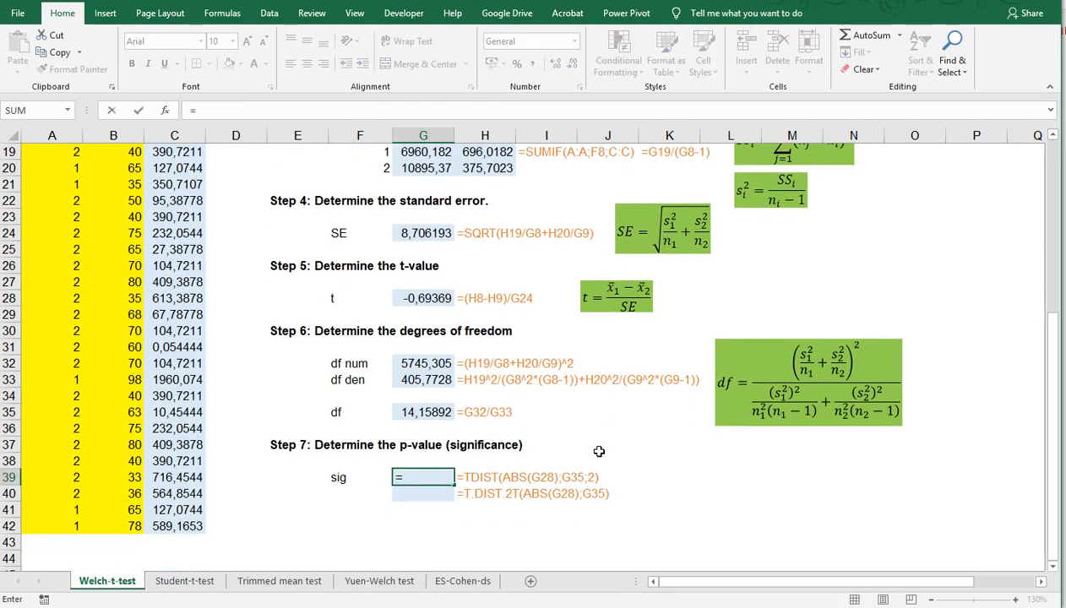
{"action": "type", "text": "tdist("}
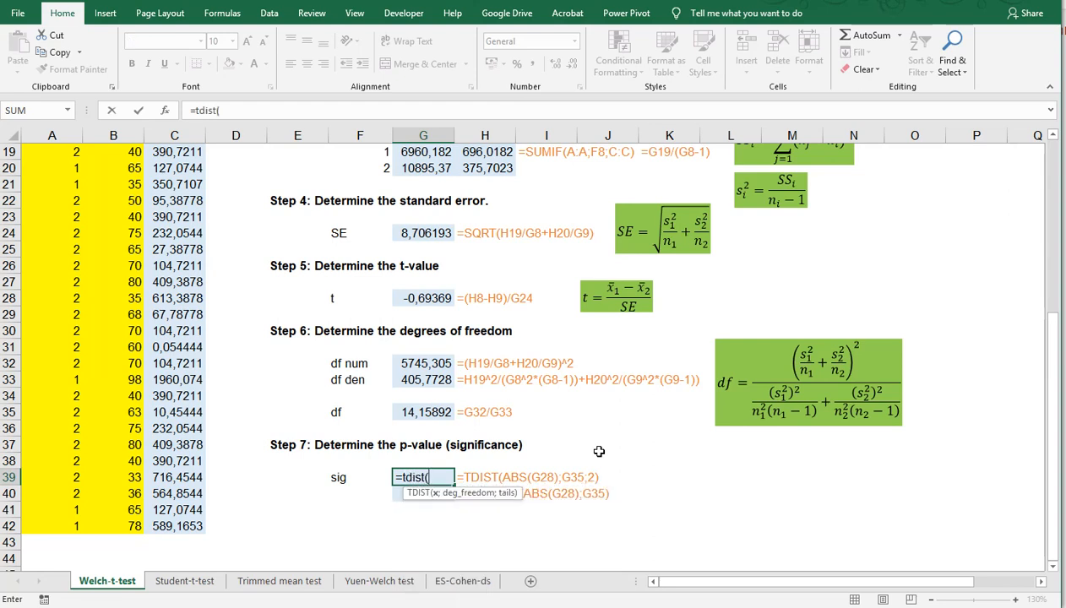
{"action": "type", "text": "abs("}
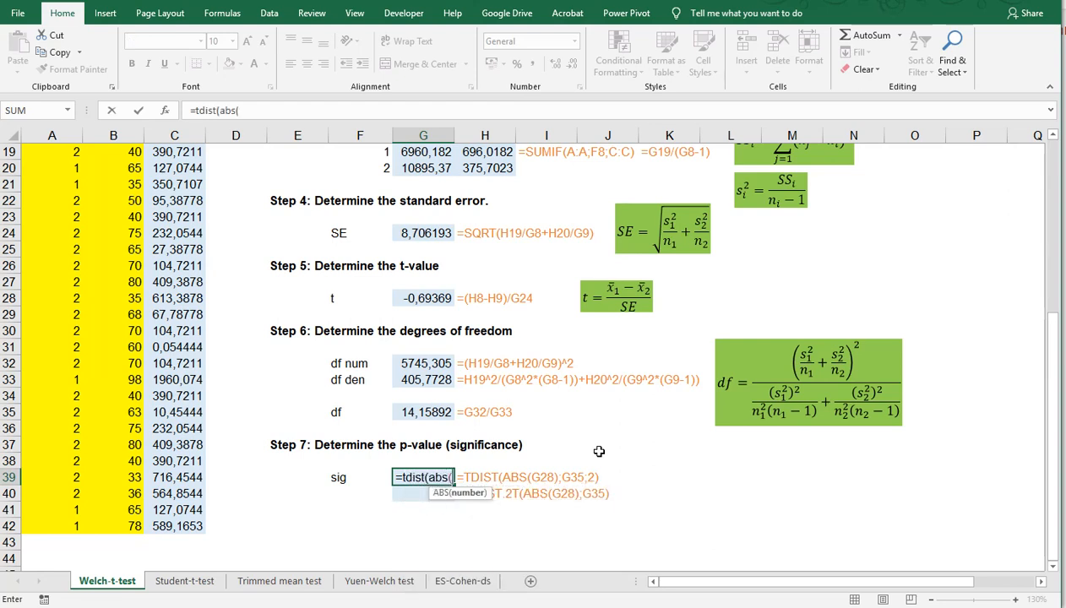
{"action": "left_click", "coordinate": [430, 299]}
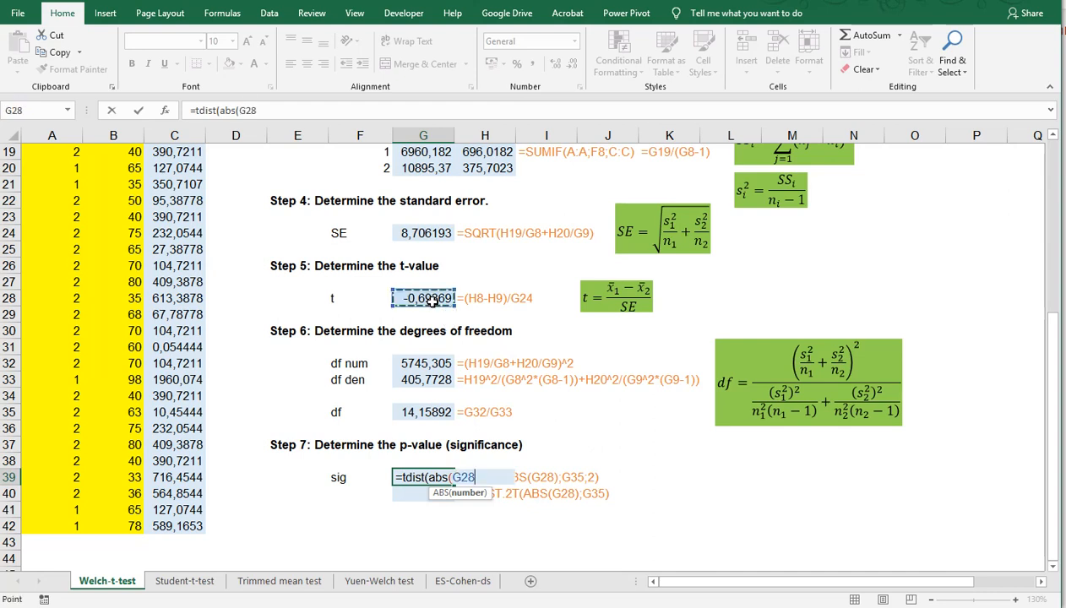
{"action": "type", "text": ");"}
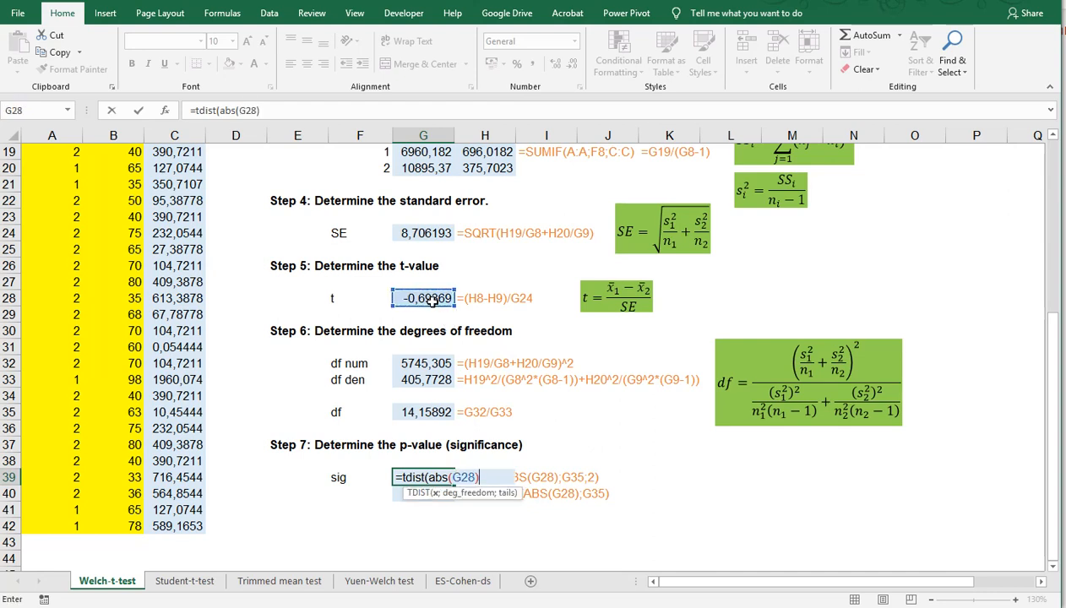
{"action": "left_click", "coordinate": [420, 412]}
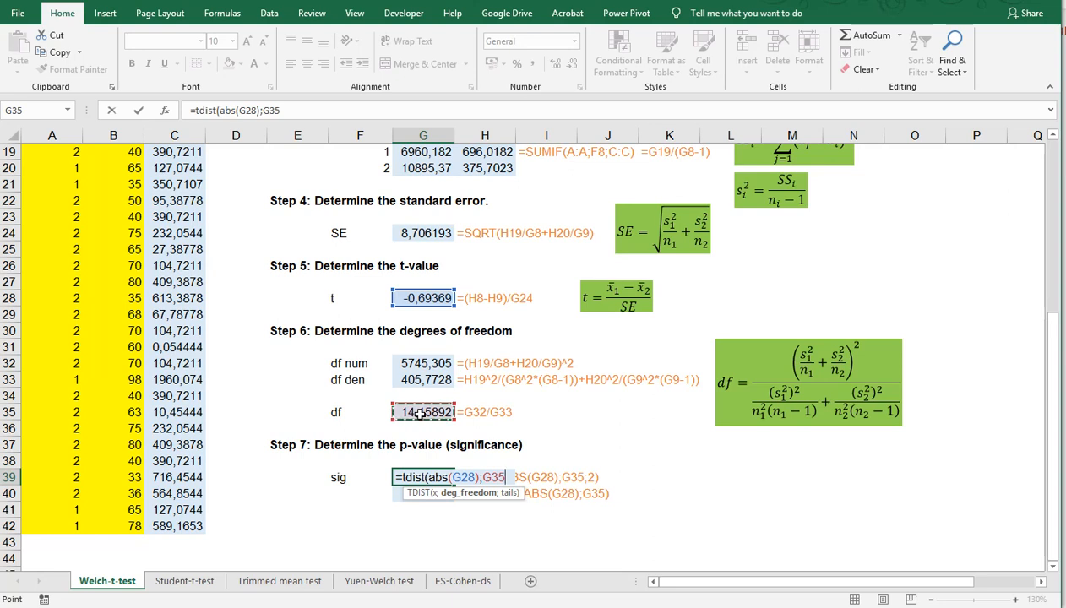
{"action": "type", "text": ";2)"}
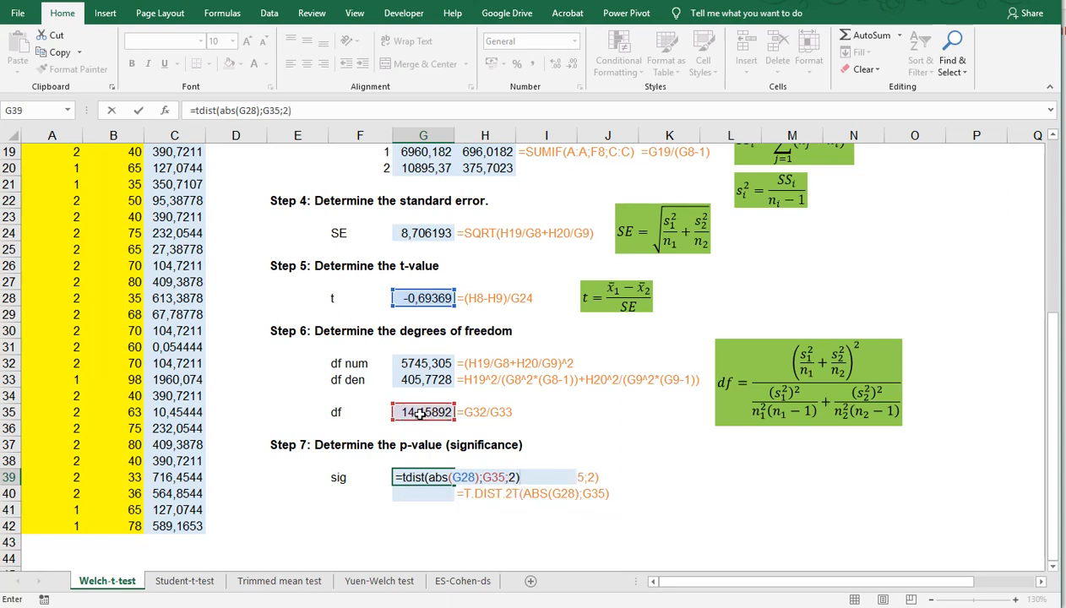
{"action": "key", "text": "Return"}
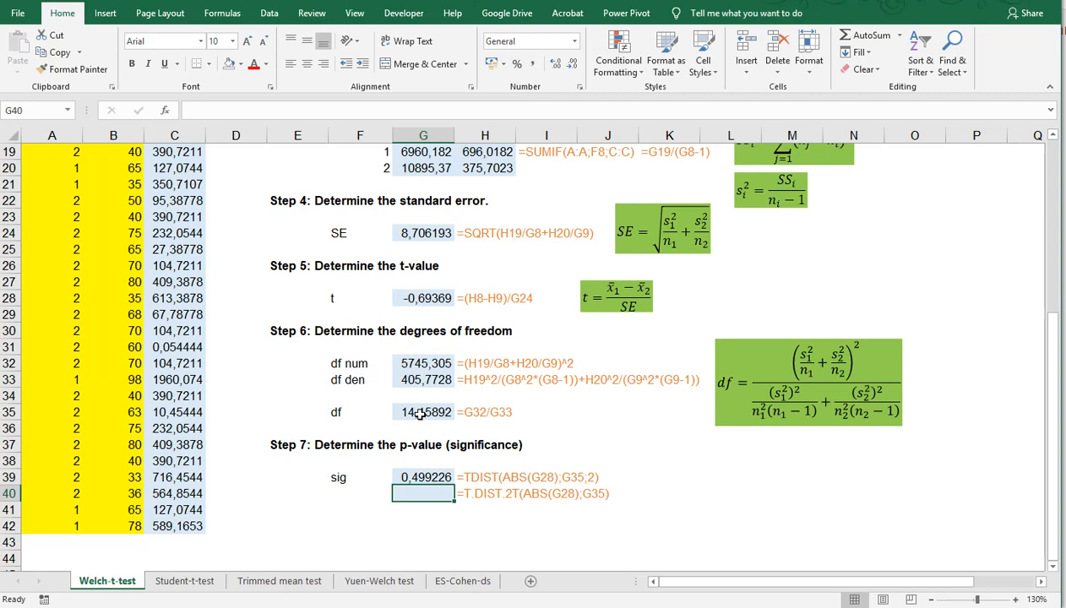
{"action": "scroll", "coordinate": [419, 414], "scroll_direction": "up", "scroll_amount": 5}
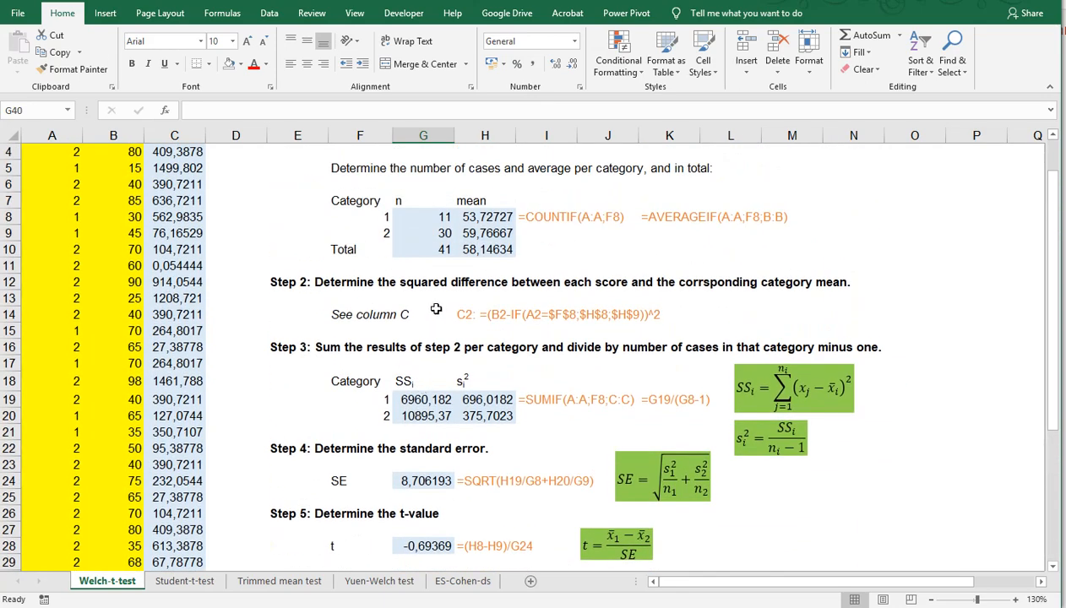
{"action": "left_click_drag", "start_coordinate": [470, 218], "coordinate": [478, 230]}
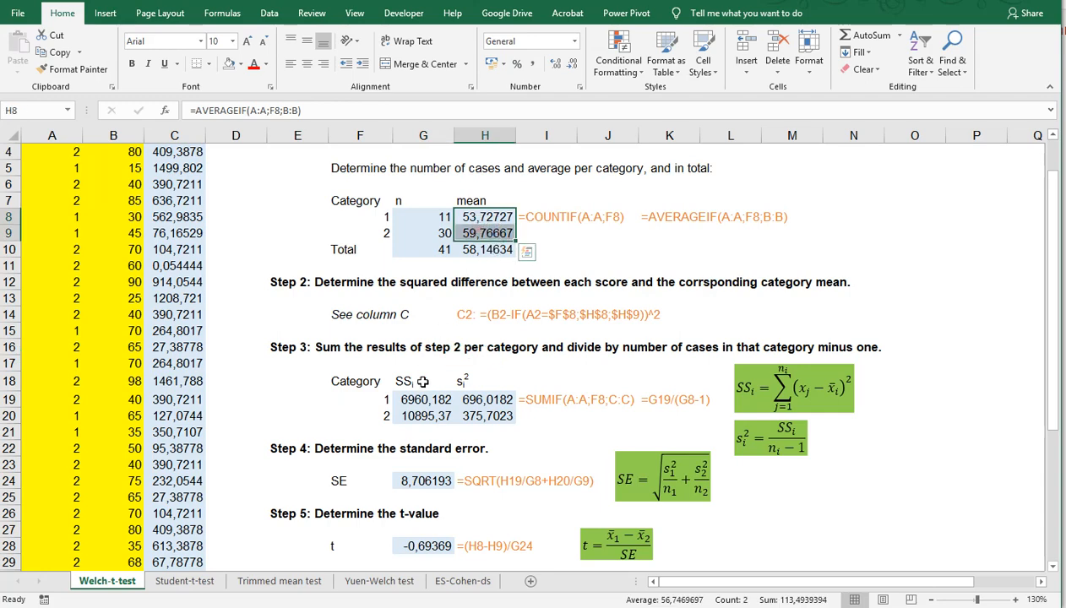
{"action": "scroll", "coordinate": [422, 450], "scroll_direction": "down", "scroll_amount": 5}
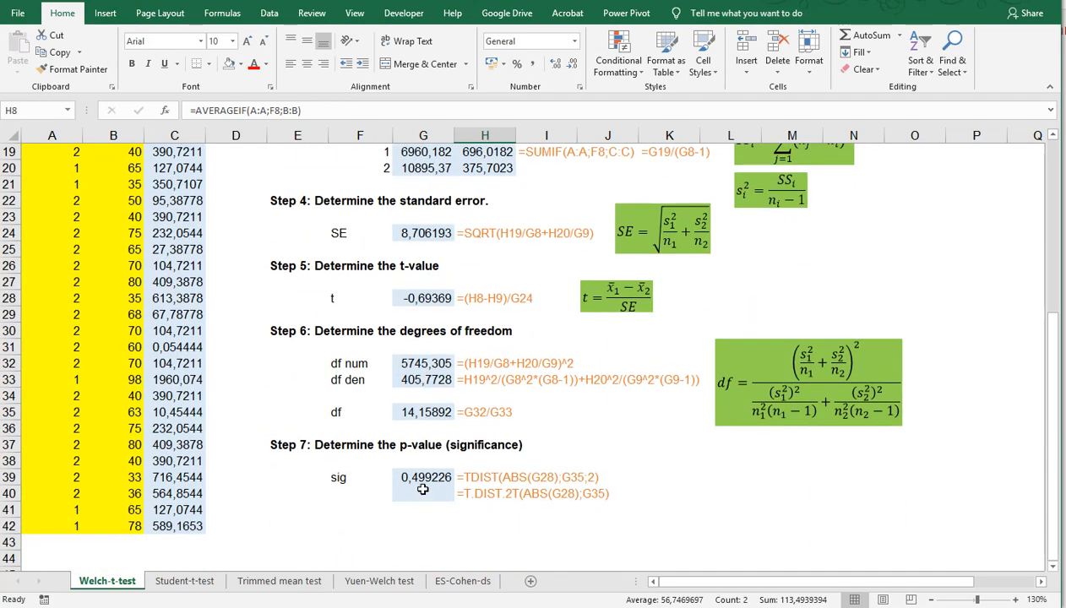
- Calculate the p-value with the alternative two-tailed function in G40, using =T.DIST.2T(ABS(G28);G35)
{"action": "left_click", "coordinate": [418, 488]}
{"action": "type", "text": "="}
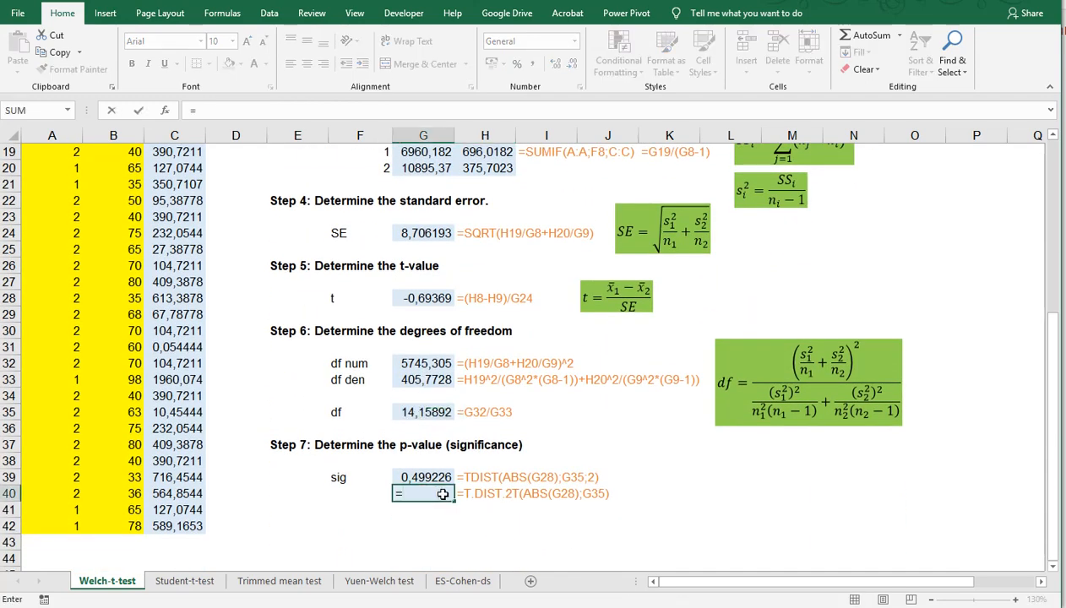
{"action": "type", "text": "t.dist."}
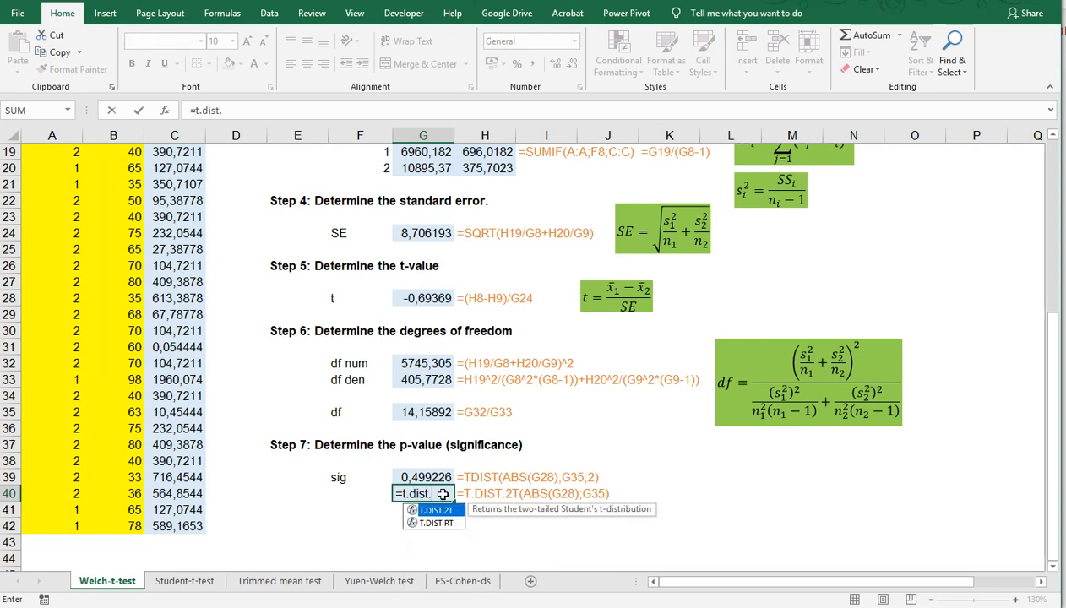
{"action": "type", "text": "2t"}
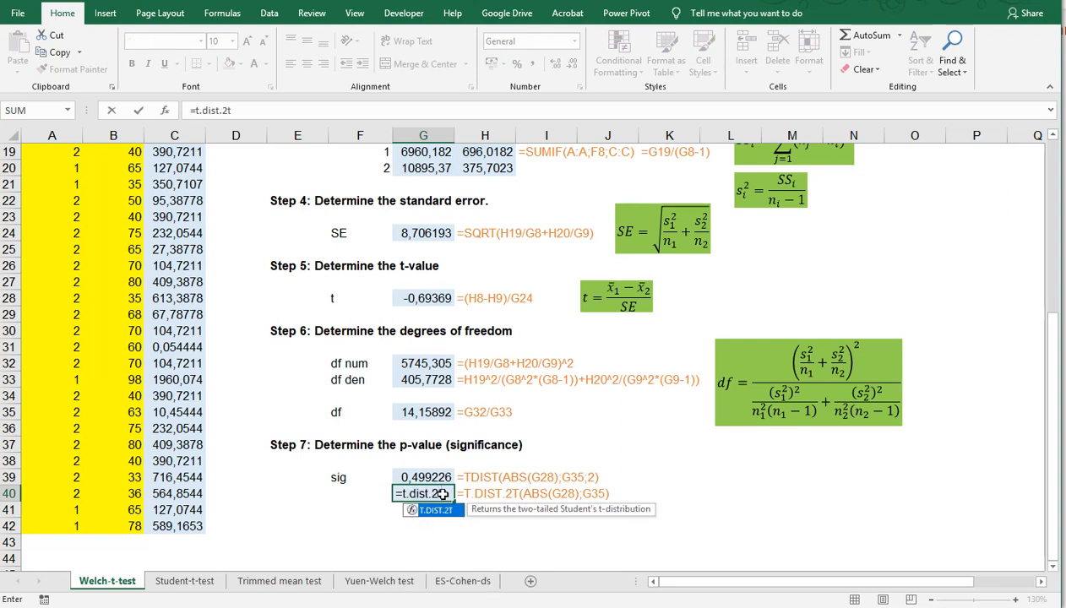
{"action": "type", "text": "(a"}
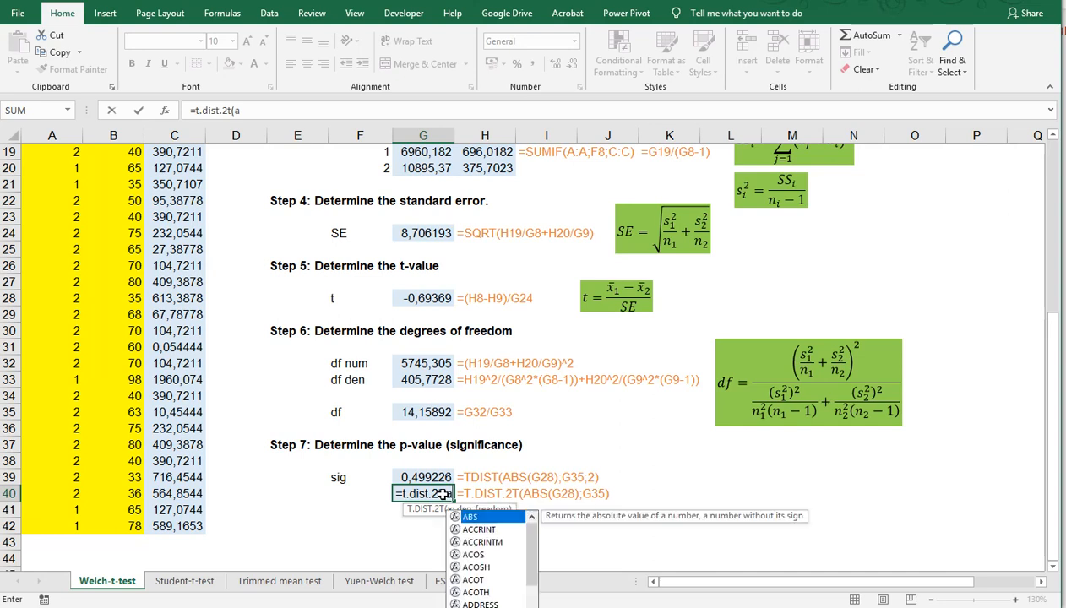
{"action": "type", "text": "bs("}
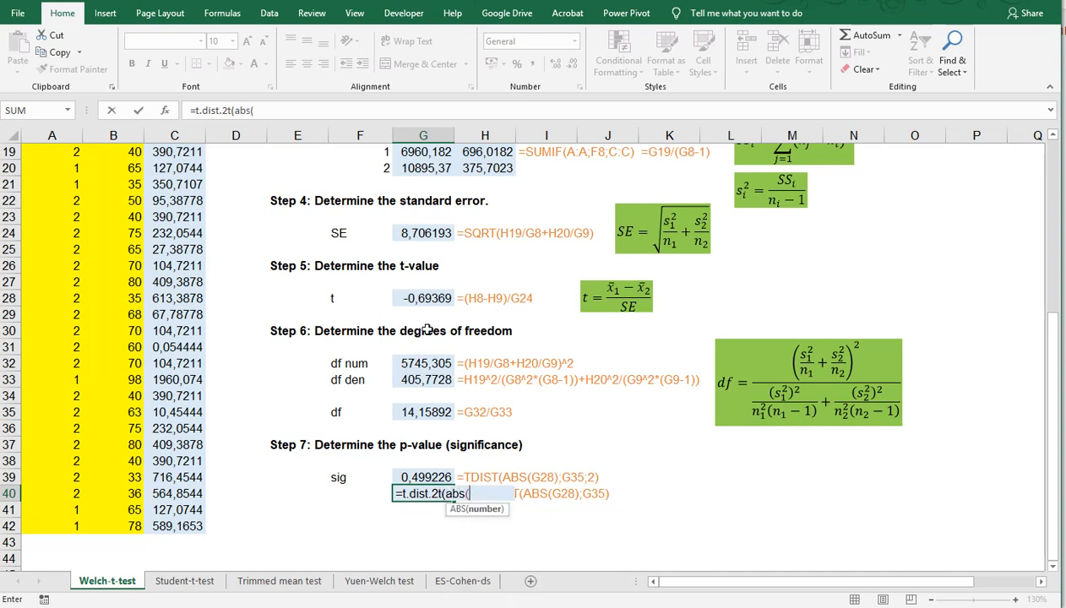
{"action": "left_click", "coordinate": [410, 298]}
{"action": "type", "text": ")"}
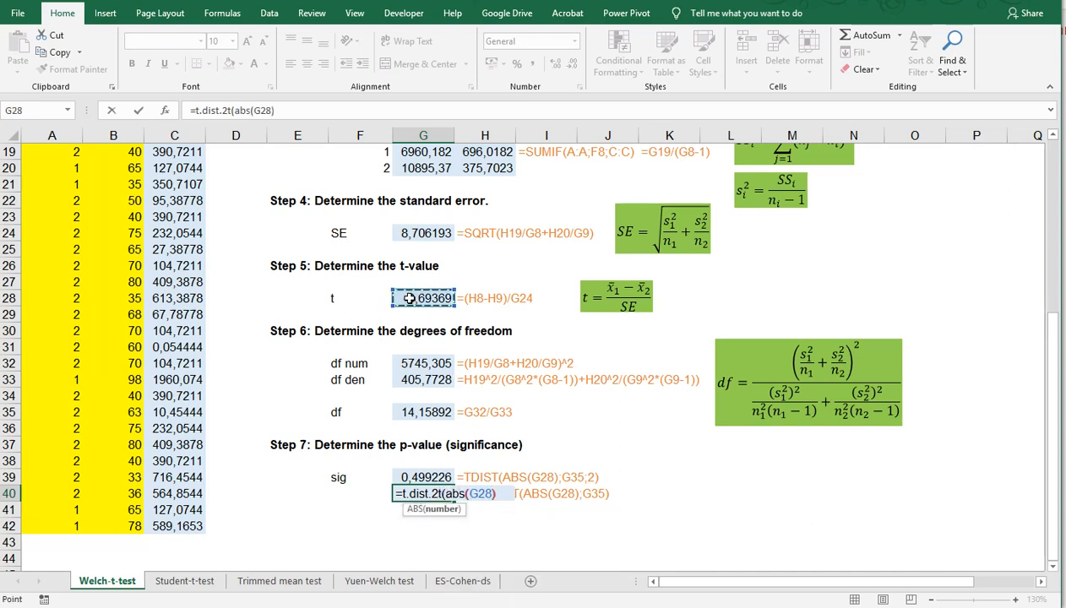
{"action": "type", "text": ";"}
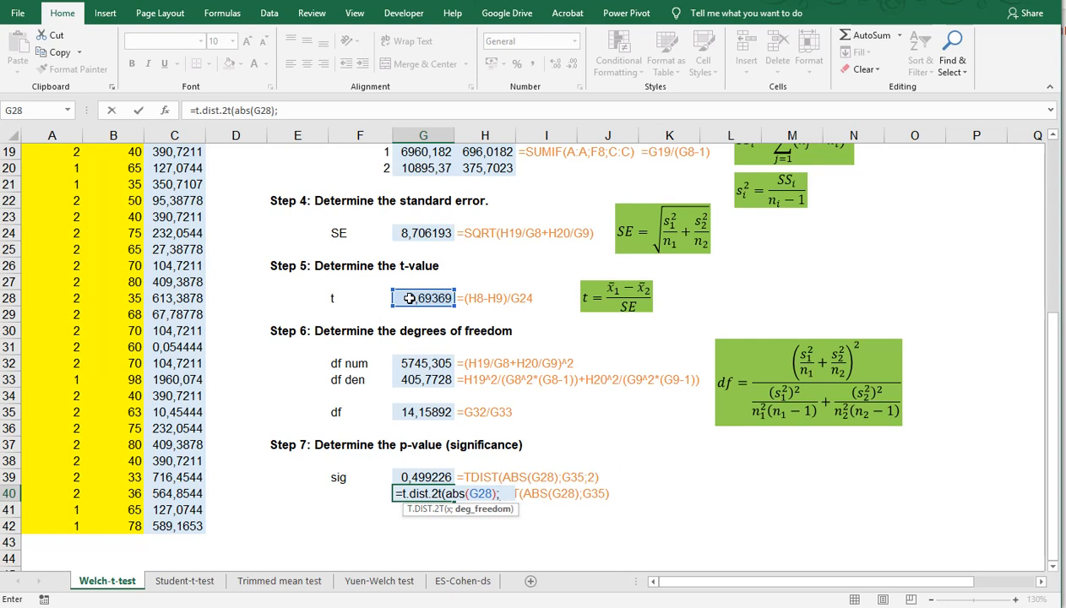
{"action": "left_click", "coordinate": [409, 408]}
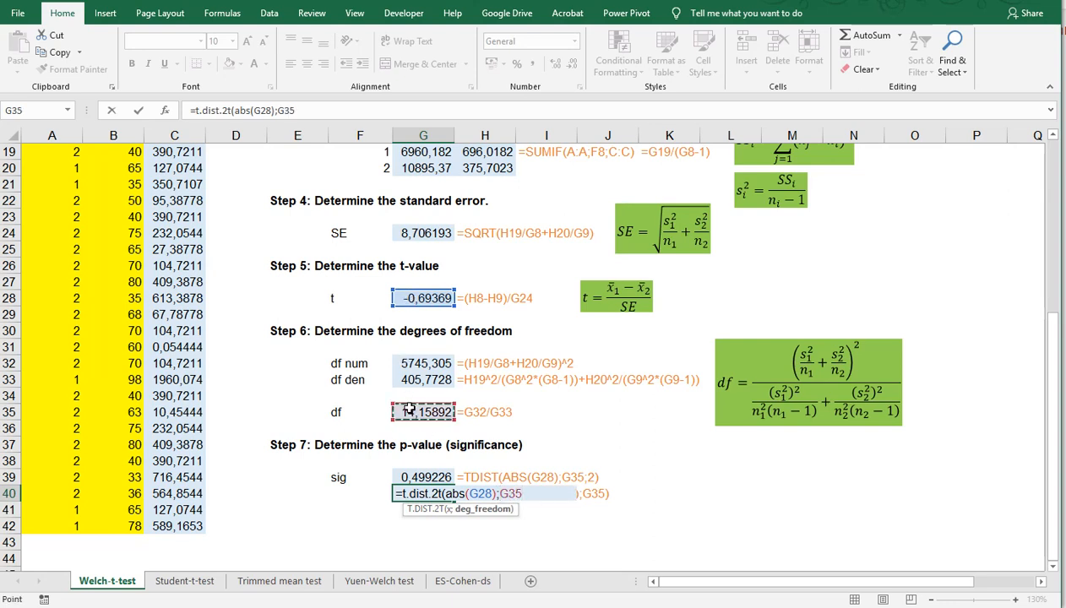
{"action": "type", "text": ")"}
{"action": "key", "text": "ctrl+Return"}
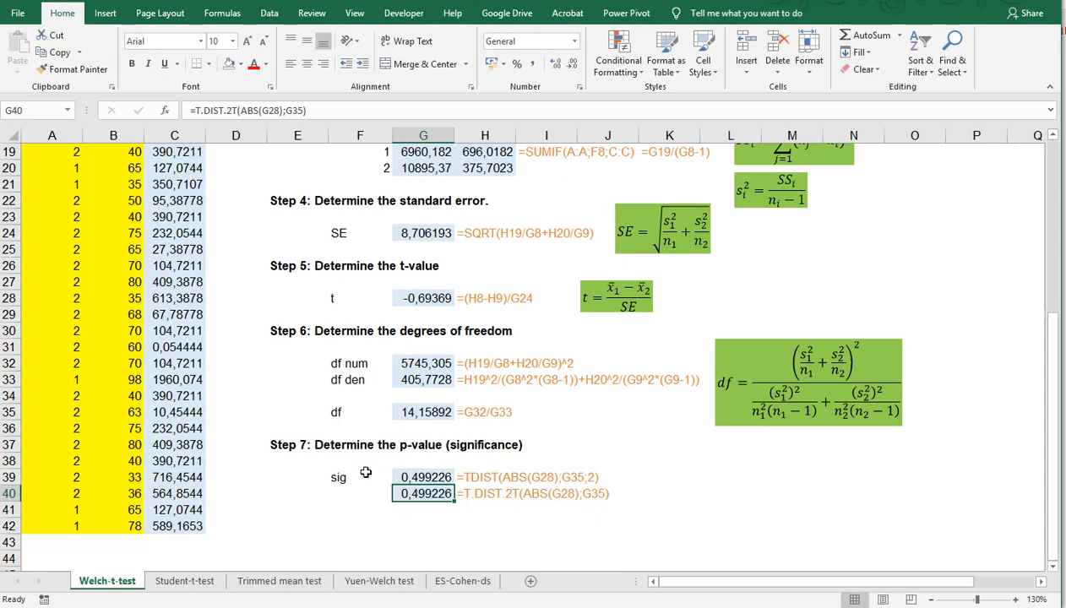
{"action": "scroll", "coordinate": [366, 472], "scroll_direction": "up", "scroll_amount": 6}
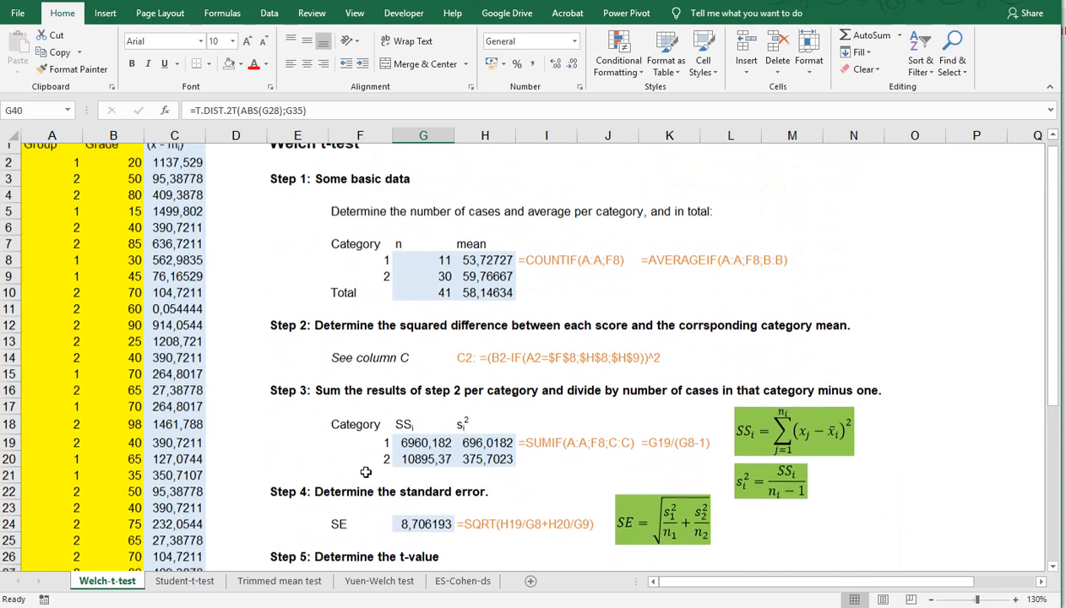